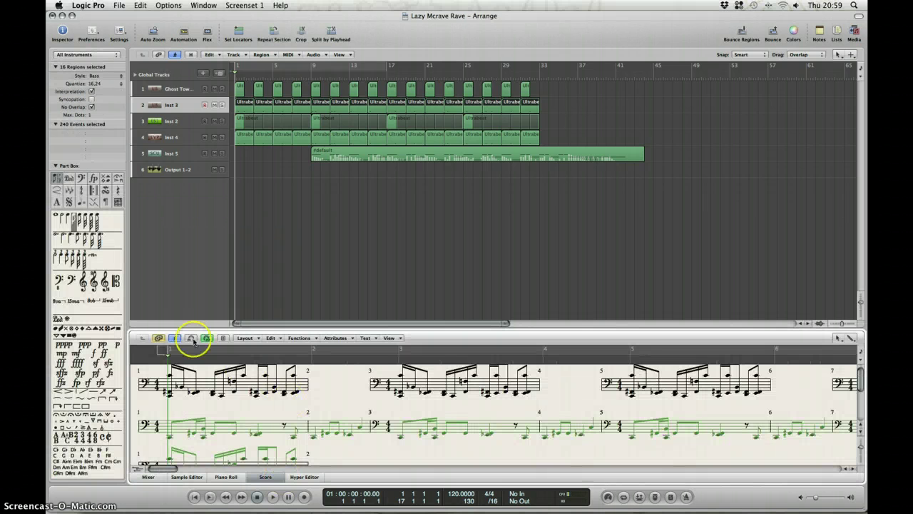
- Switch the score to page view and change the score editor's link mode
scroll(261, 418, down, 3)
scroll(276, 414, up, 3)
click(223, 338)
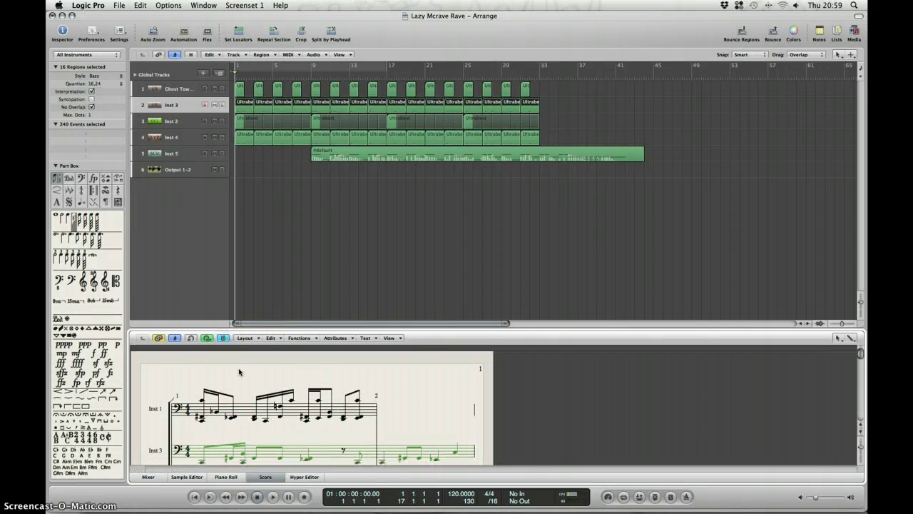
scroll(243, 406, down, 5)
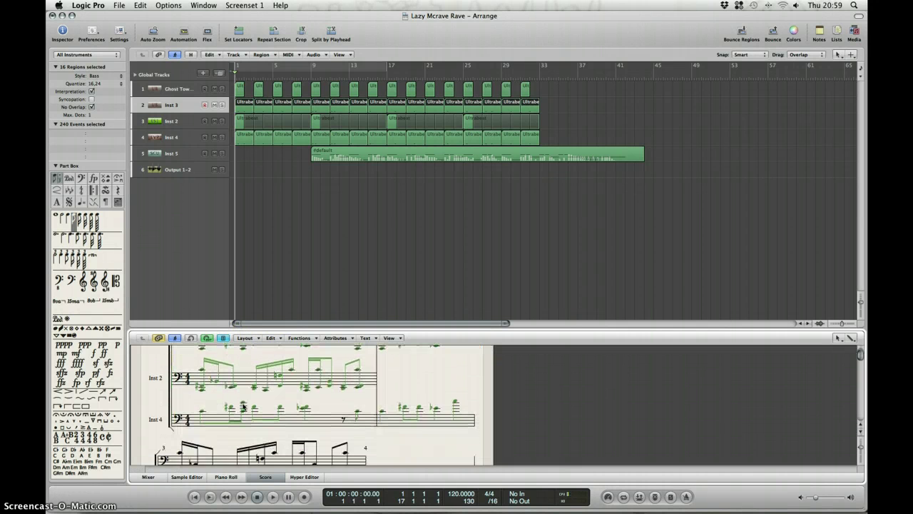
scroll(243, 406, up, 5)
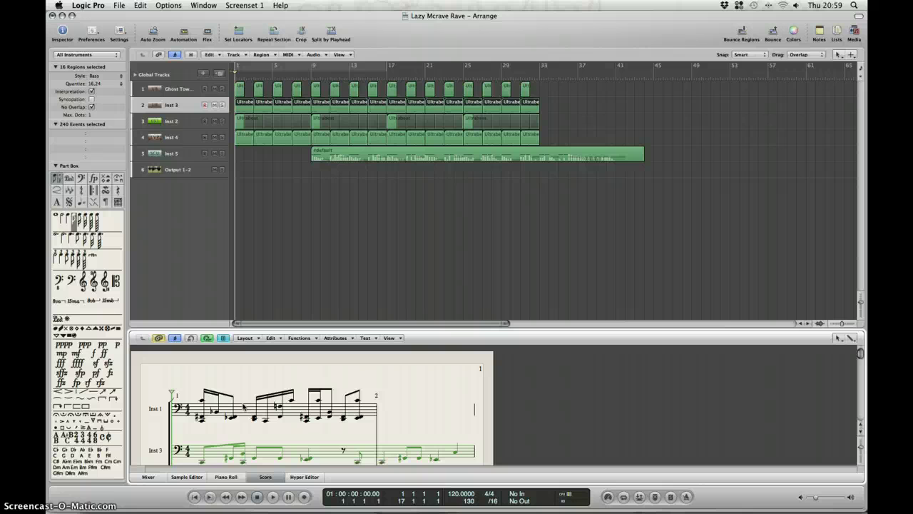
click(158, 338)
click(160, 339)
scroll(211, 379, down, 10)
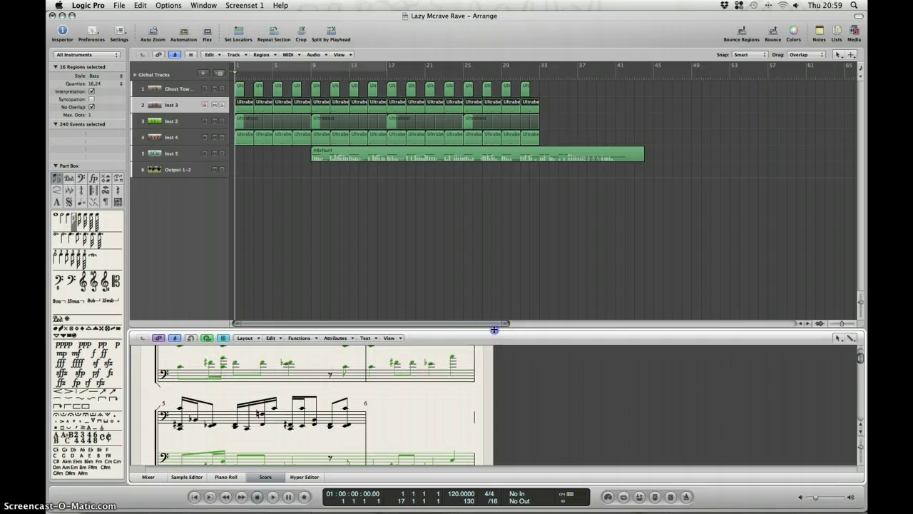
- Enlarge the score area so that the complete first system of page 1 fits in view
drag(494, 329, 495, 229)
scroll(289, 354, down, 1)
scroll(290, 354, up, 6)
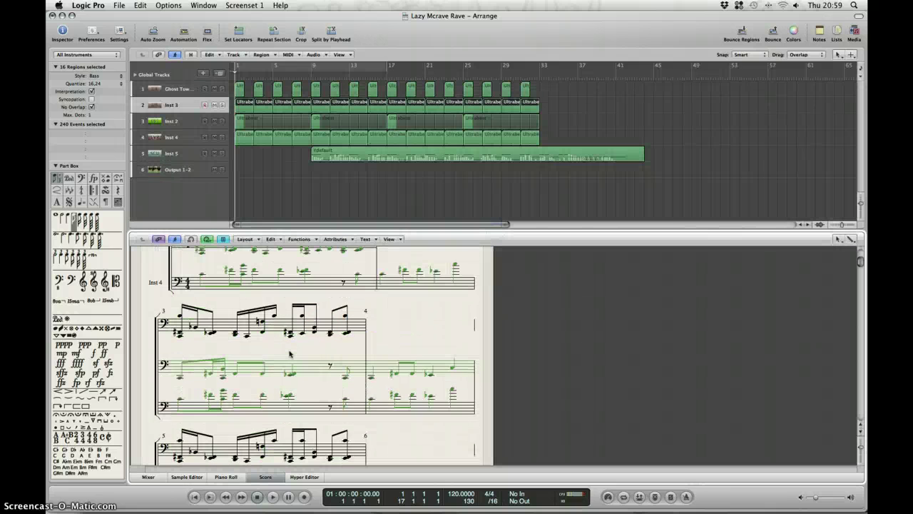
scroll(289, 353, up, 5)
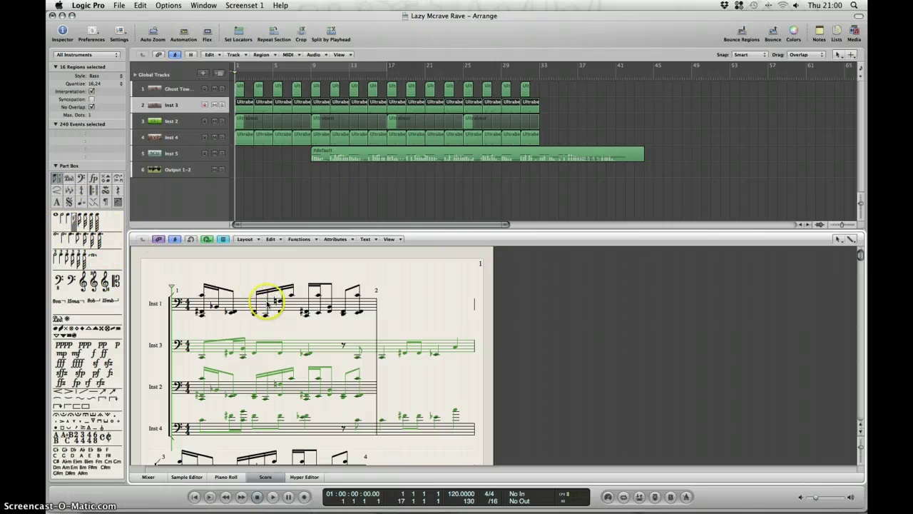
scroll(267, 306, down, 1)
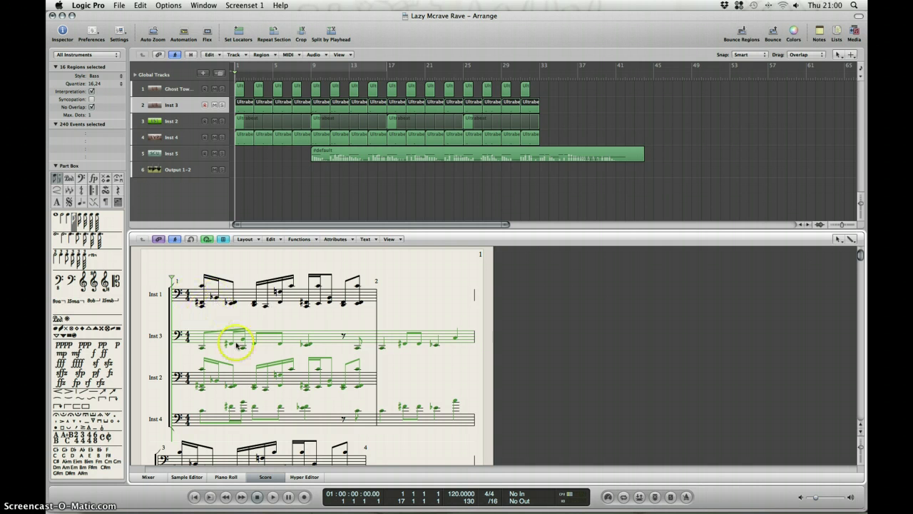
scroll(268, 350, down, 2)
scroll(268, 350, up, 1)
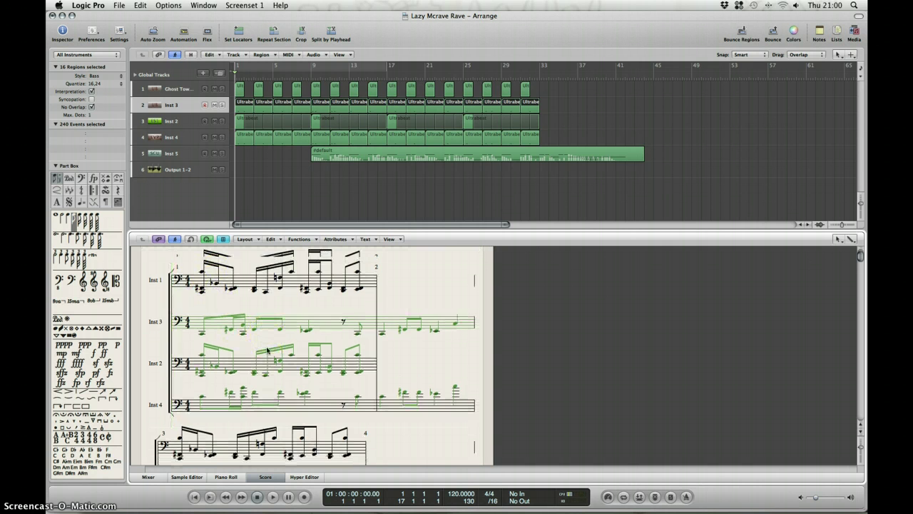
scroll(267, 350, up, 3)
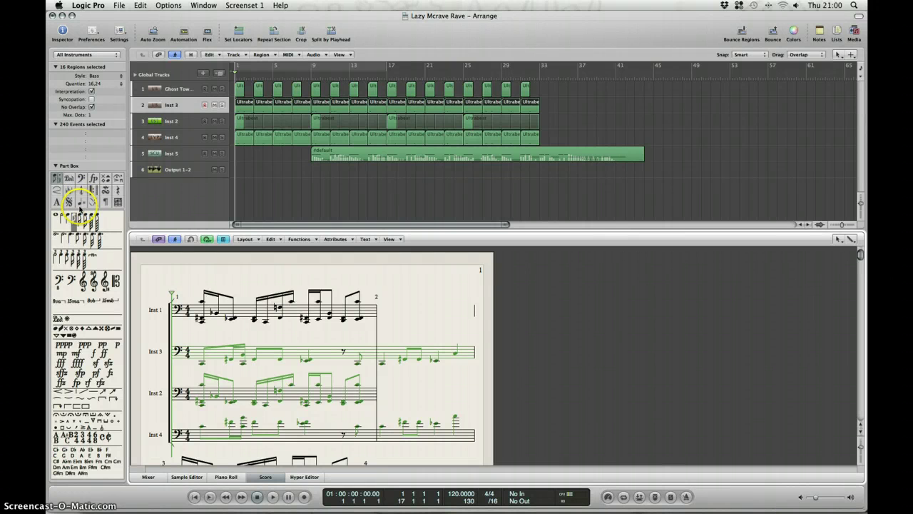
- Insert a quarter-note tempo marking (=120) above the Inst 1 staff at the start of bar 1
click(81, 202)
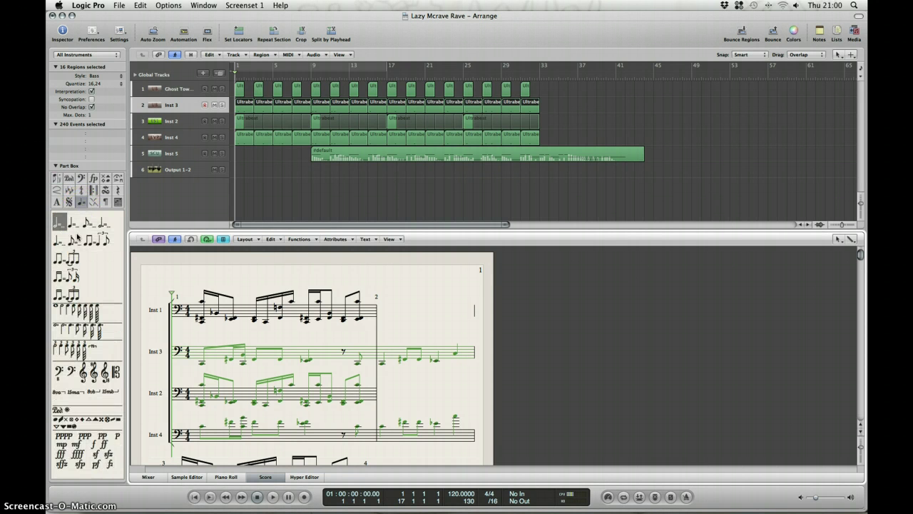
click(73, 224)
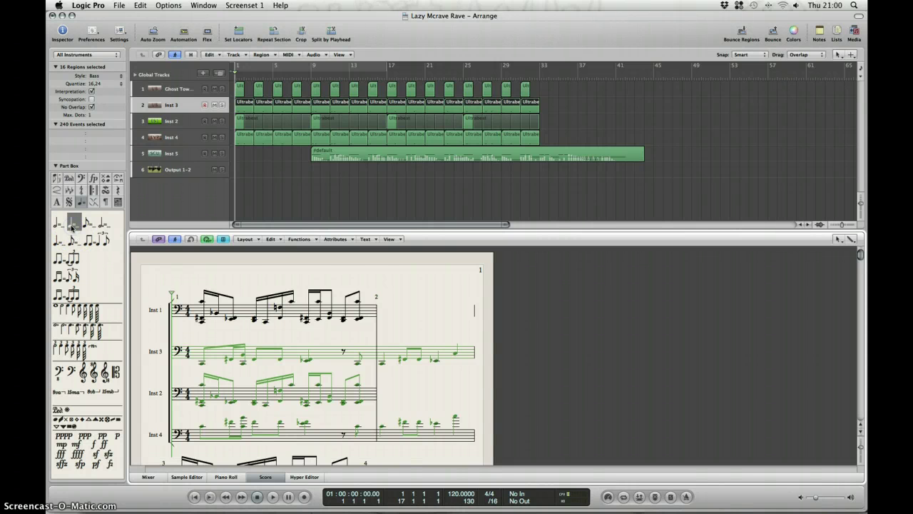
drag(180, 283, 184, 288)
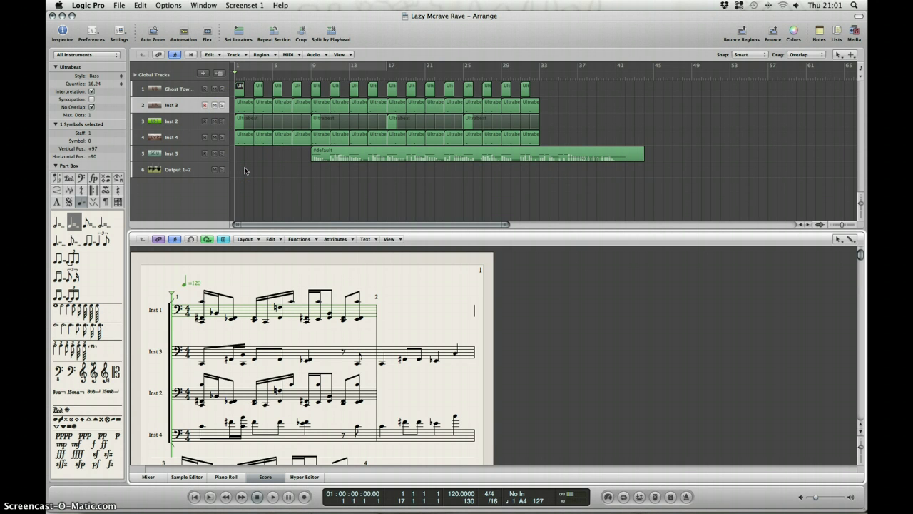
- Play the arrangement and solo the Inst 2 and Inst 3 tracks in turn to identify their instruments
key(space)
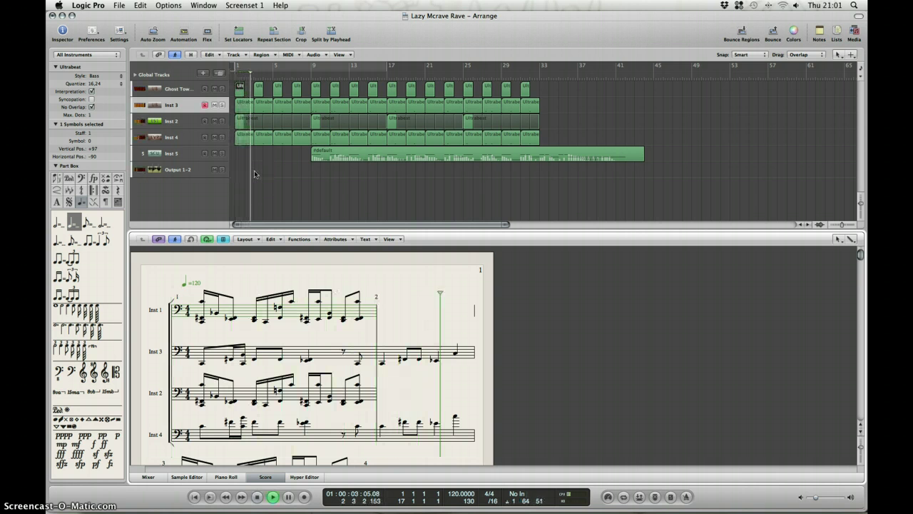
click(218, 122)
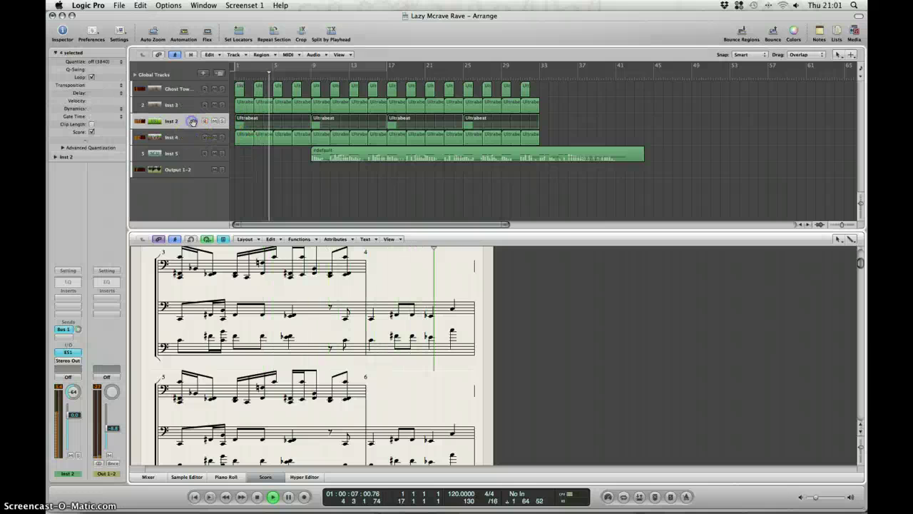
click(221, 122)
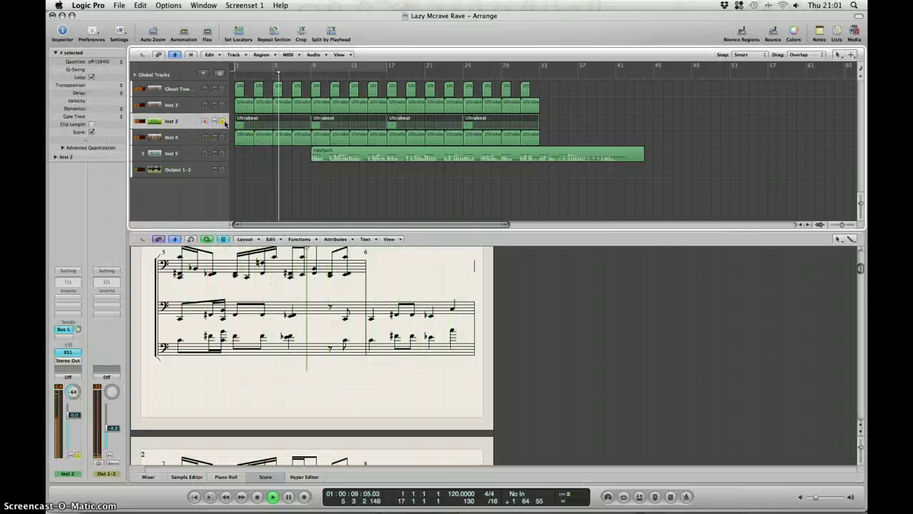
click(221, 105)
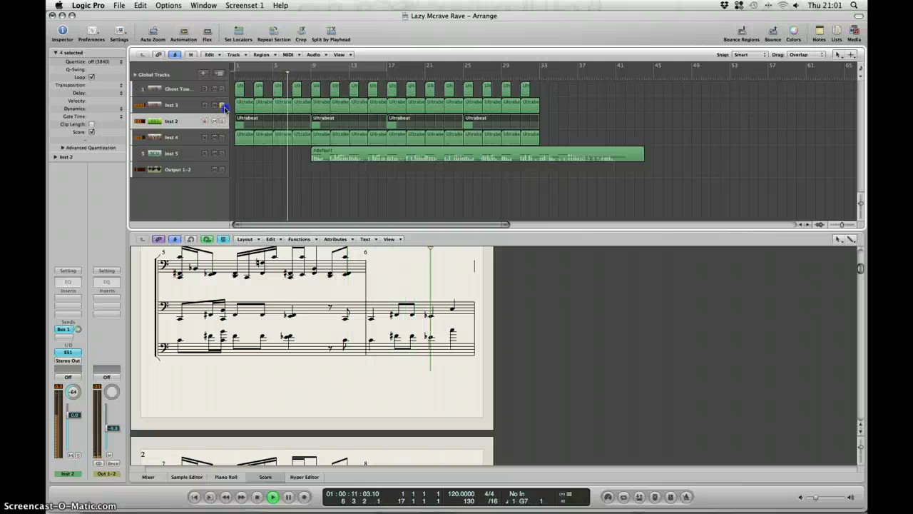
click(184, 105)
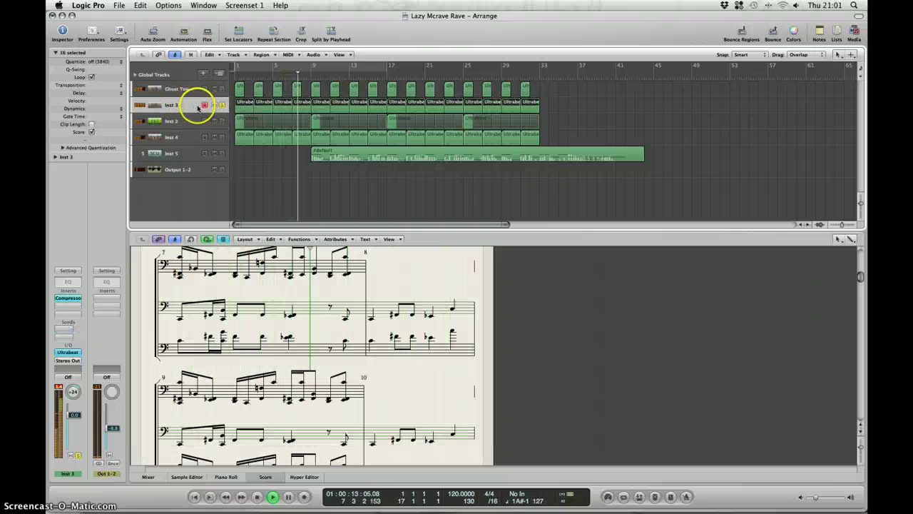
- Rename the Inst 3 track as Drums and show the score in page view again
click(223, 240)
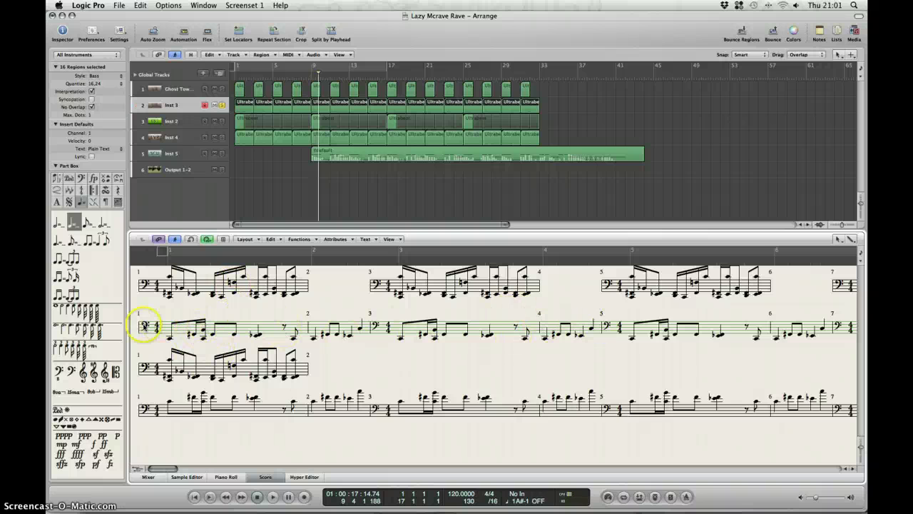
double_click(166, 105)
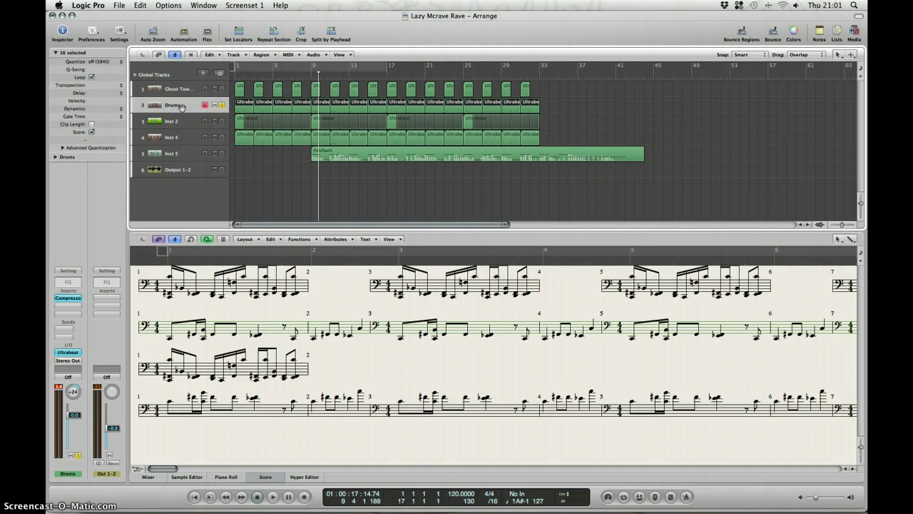
click(224, 240)
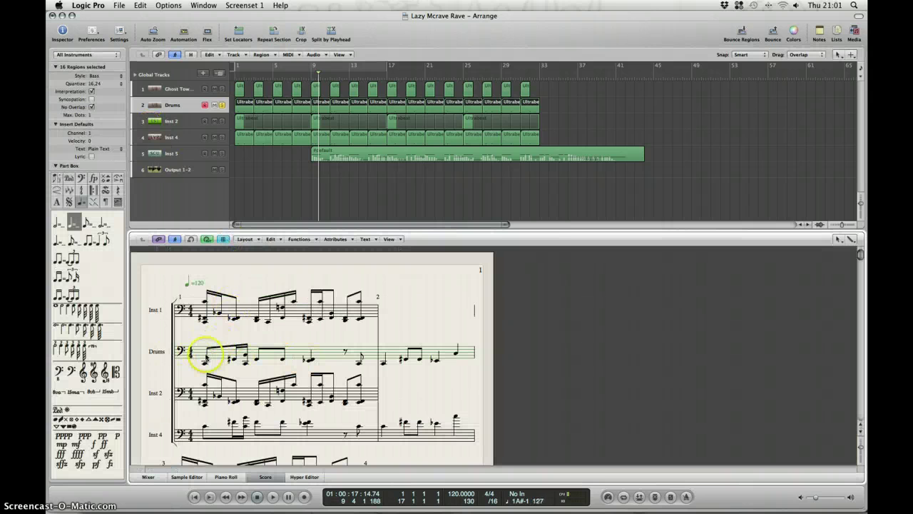
- Set the score style of all regions on the Drums track to #Drums
click(200, 354)
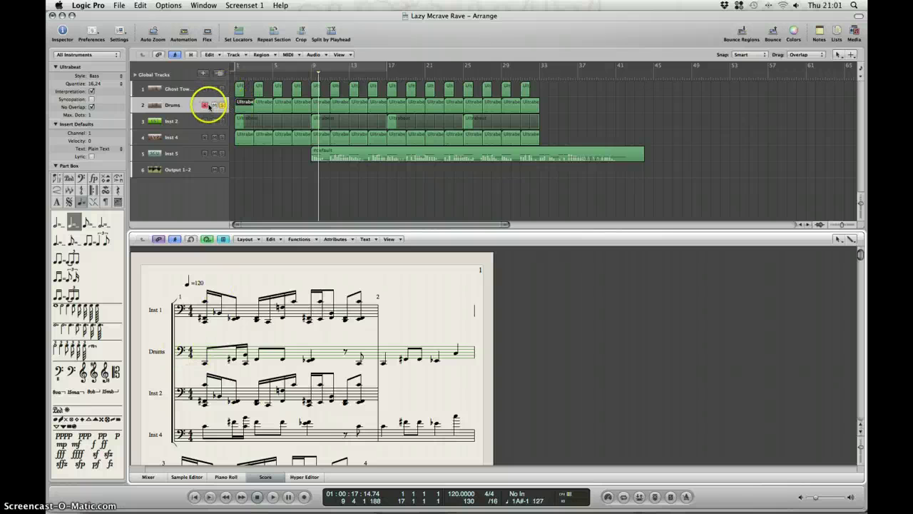
click(191, 105)
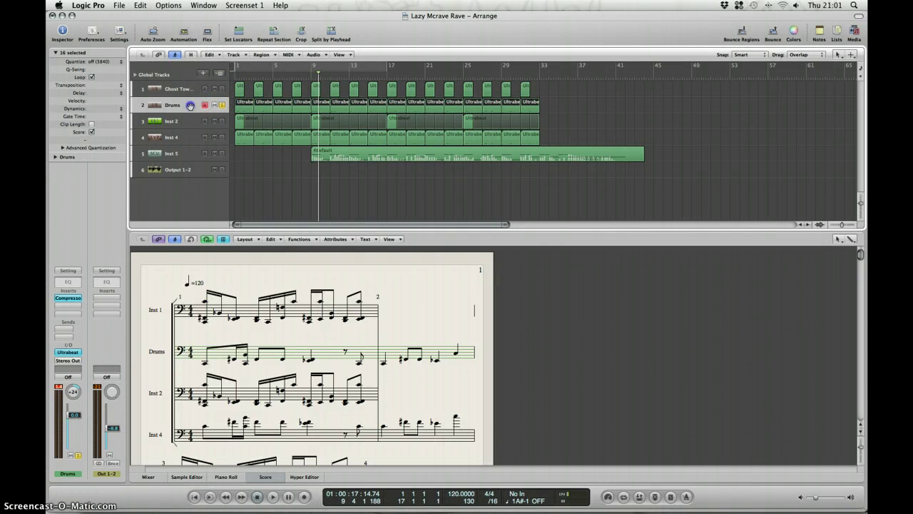
click(251, 472)
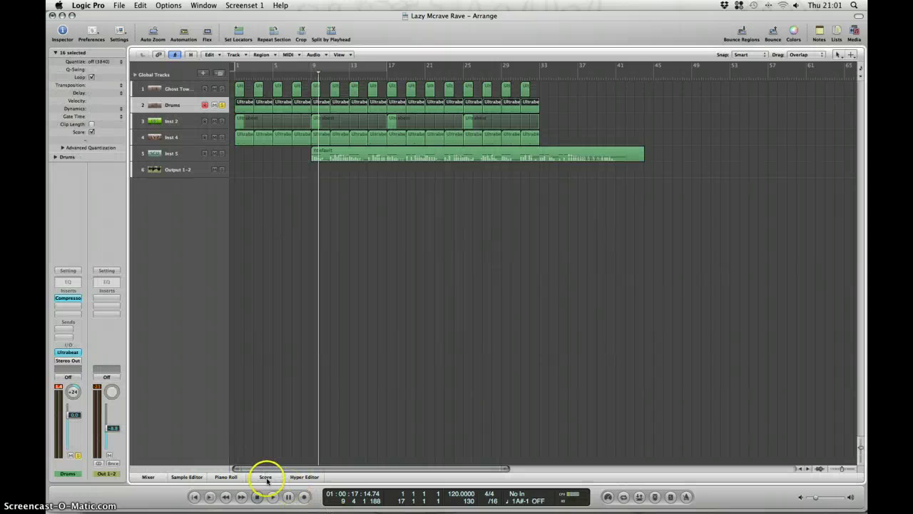
click(265, 478)
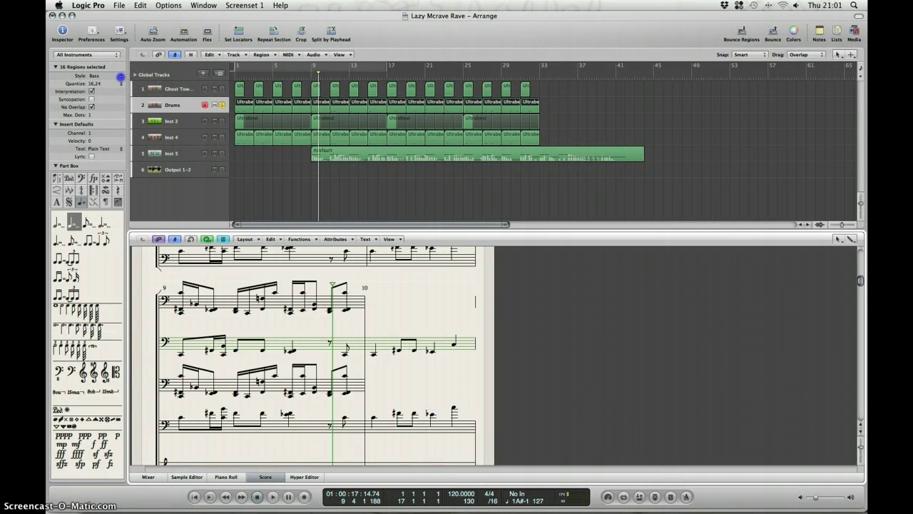
click(117, 74)
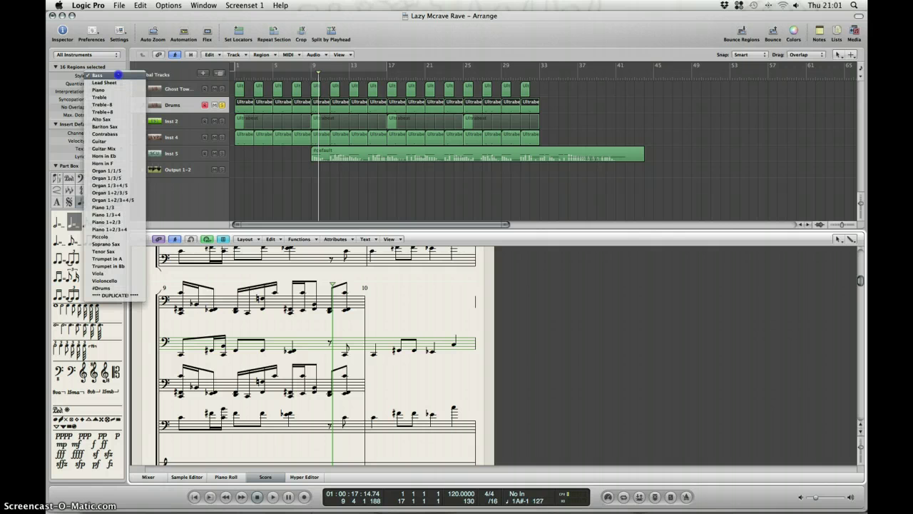
click(116, 288)
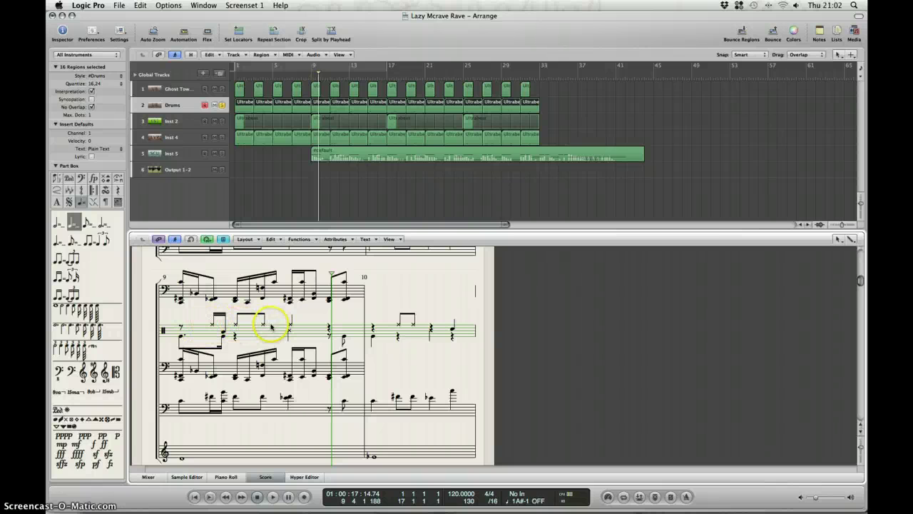
click(292, 324)
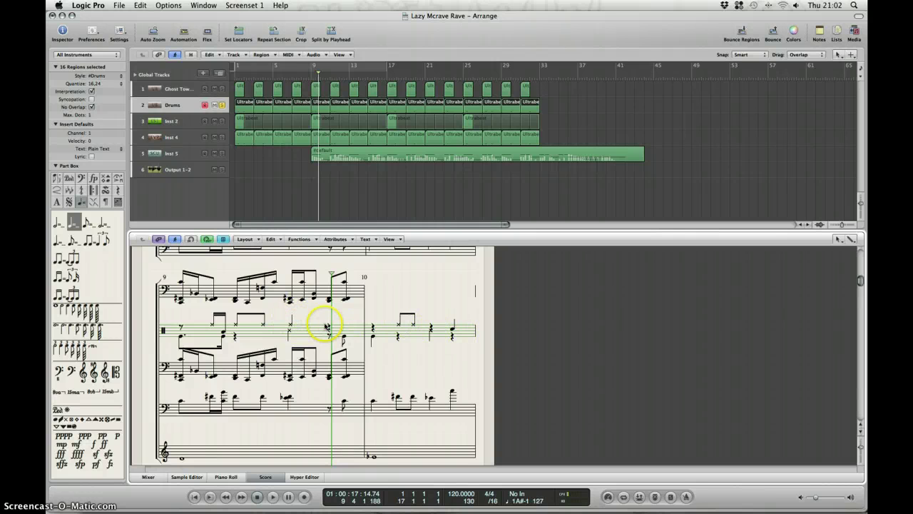
scroll(174, 325, up, 2)
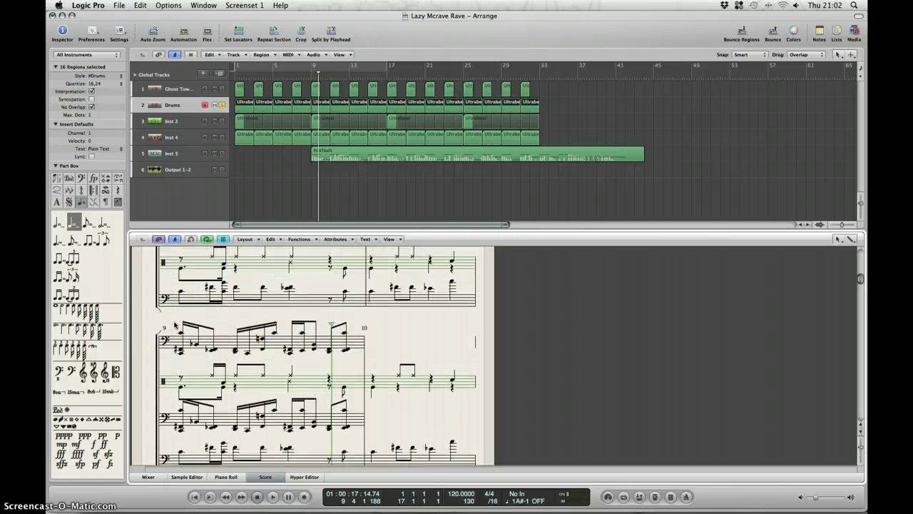
scroll(251, 287, down, 3)
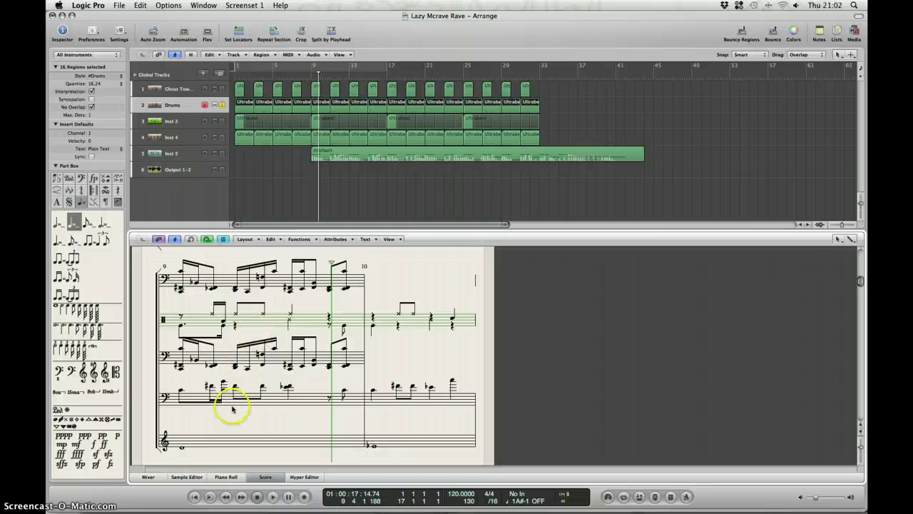
click(168, 398)
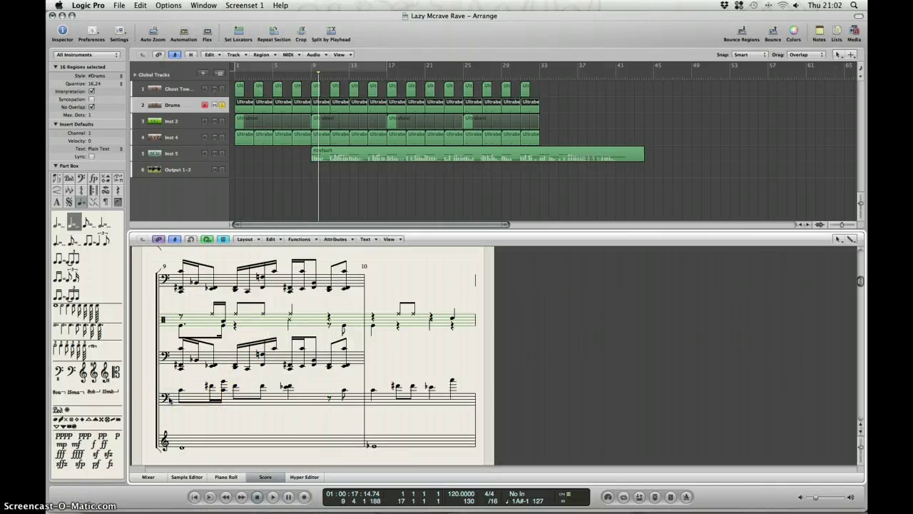
click(174, 400)
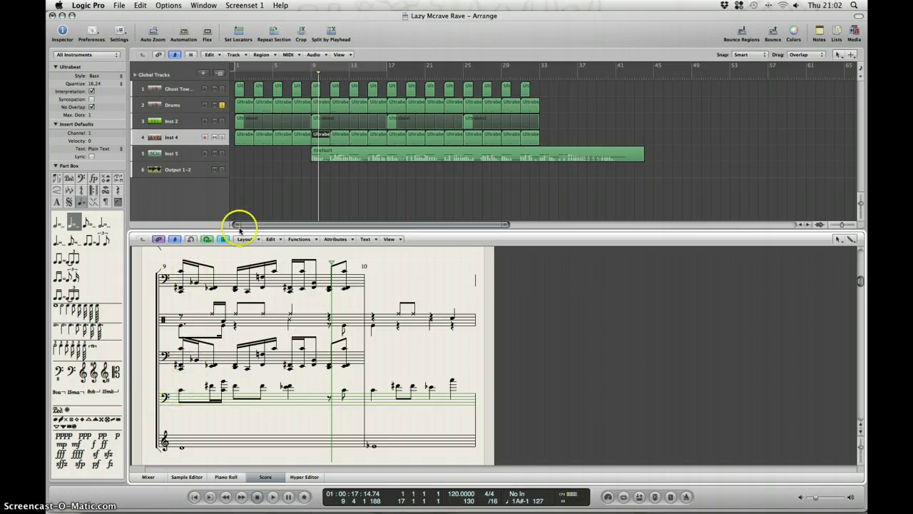
click(223, 239)
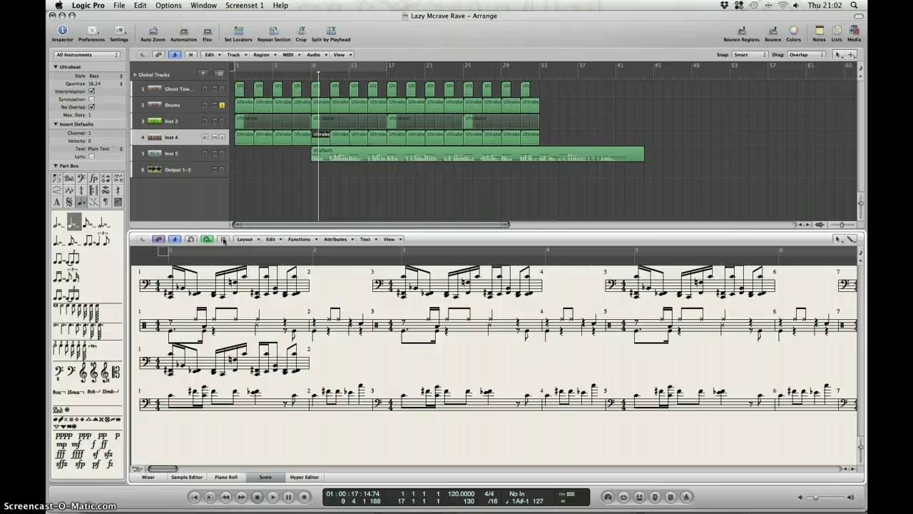
click(224, 240)
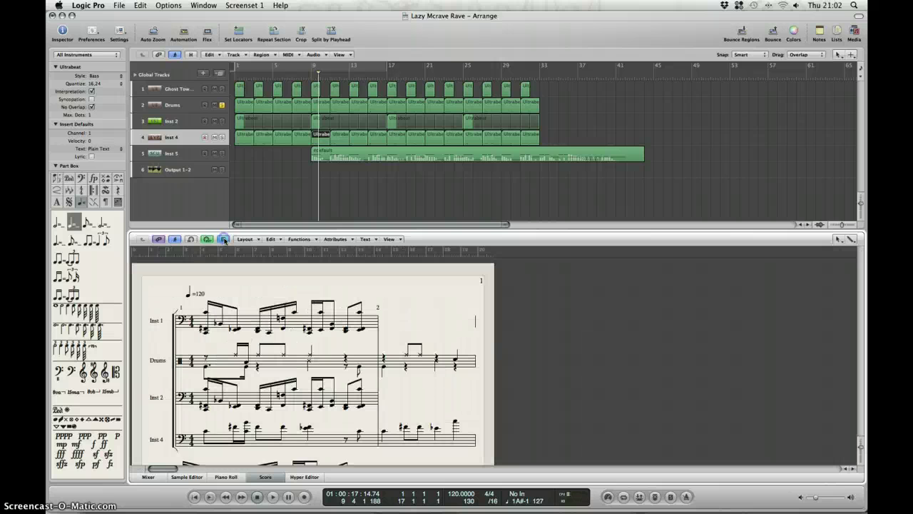
- Set the score style of all regions on the Inst 4 track to Treble
click(183, 133)
scroll(240, 287, down, 2)
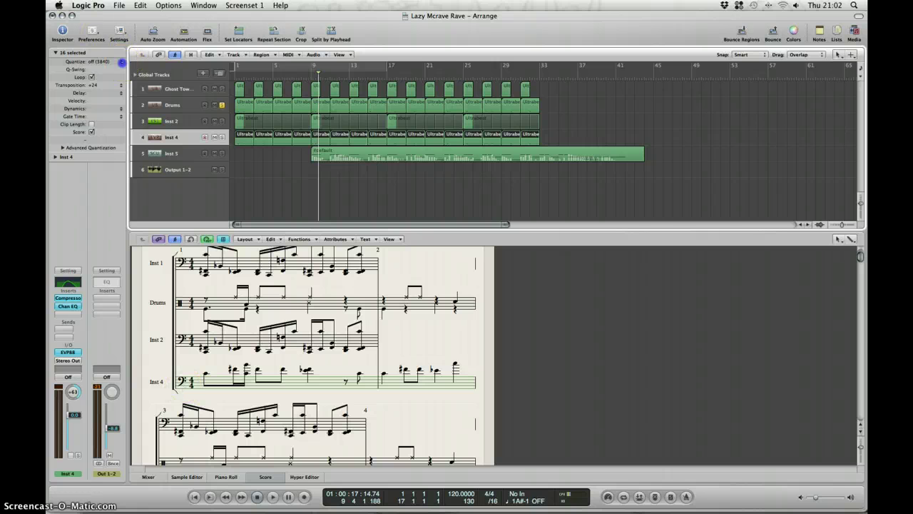
click(122, 63)
click(106, 110)
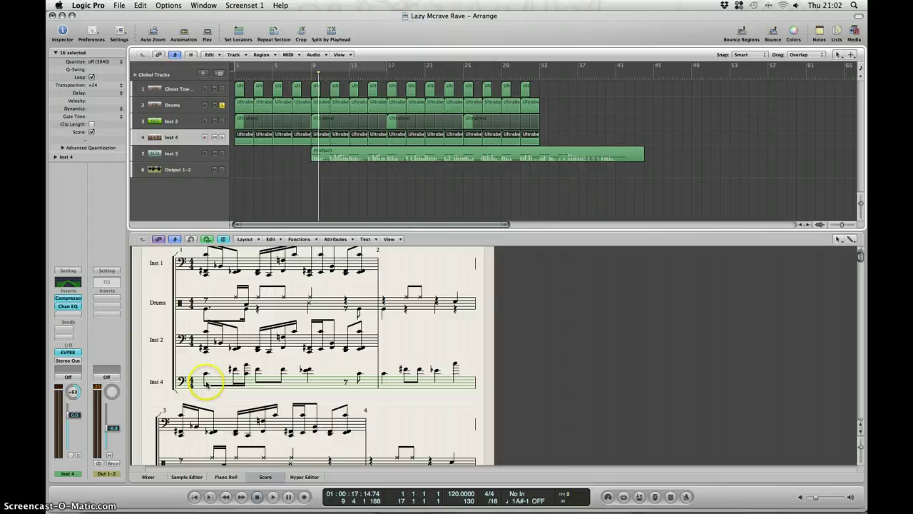
click(265, 476)
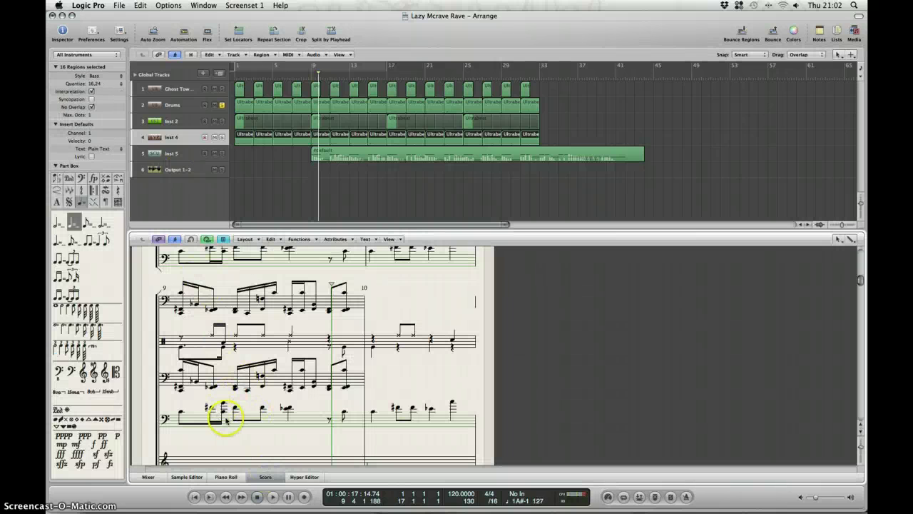
click(123, 75)
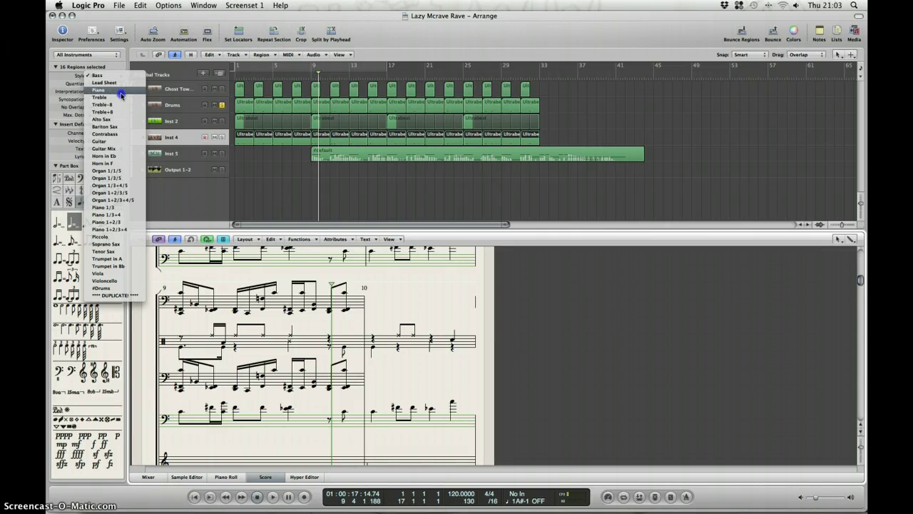
click(122, 97)
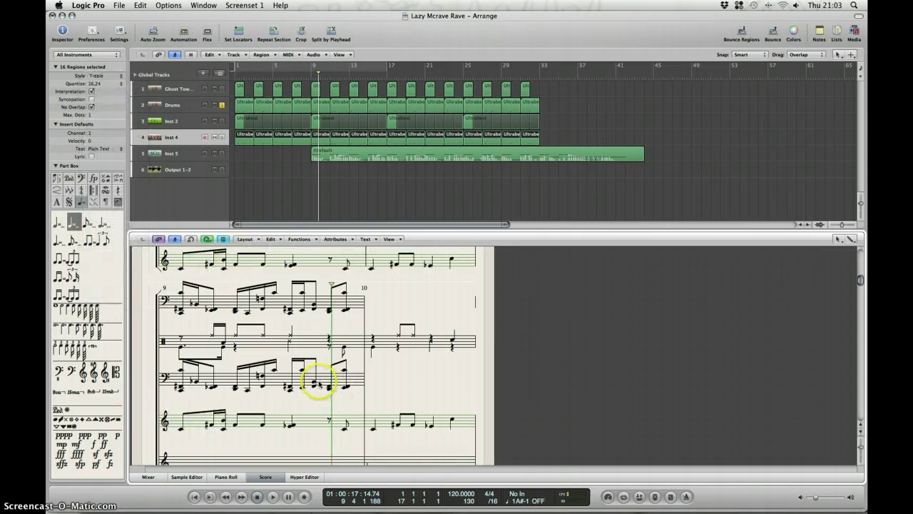
- Solo the Inst 4 track instead of Drums and play the arrangement from bar 9 to hear its part against the notation
scroll(314, 414, down, 3)
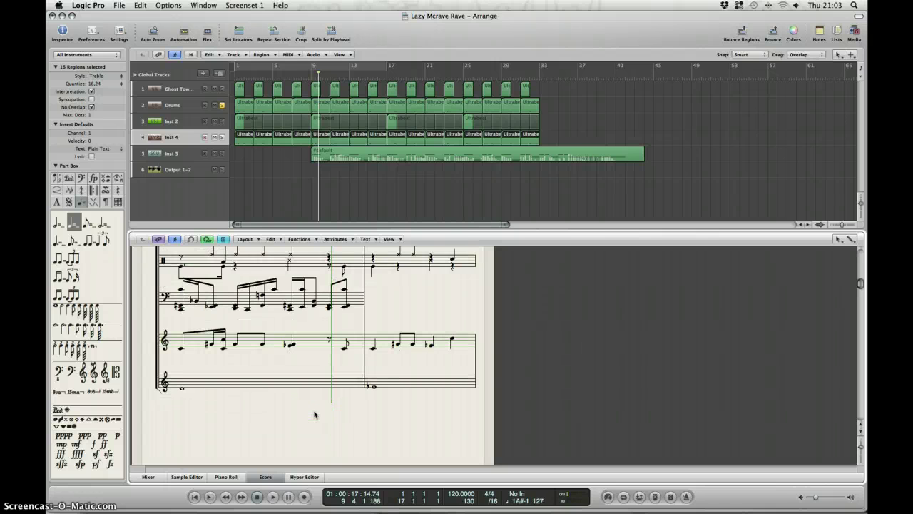
scroll(314, 414, up, 2)
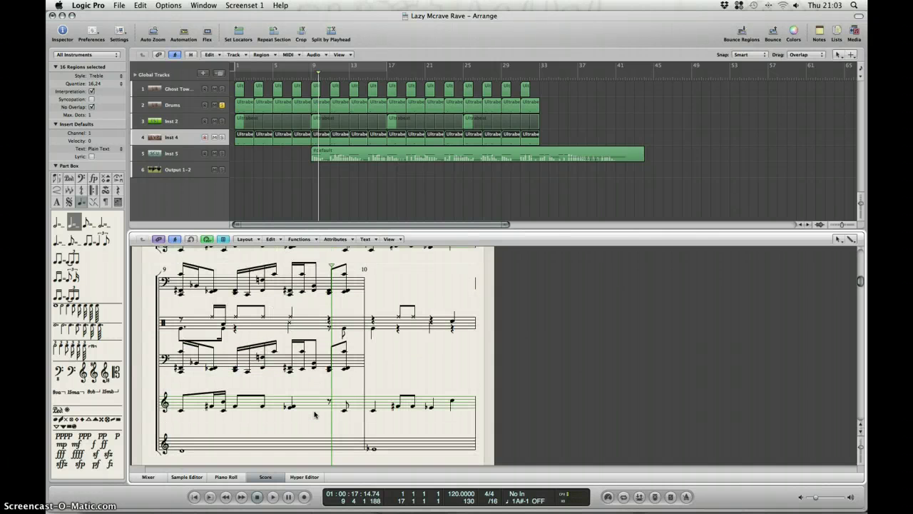
scroll(261, 382, down, 2)
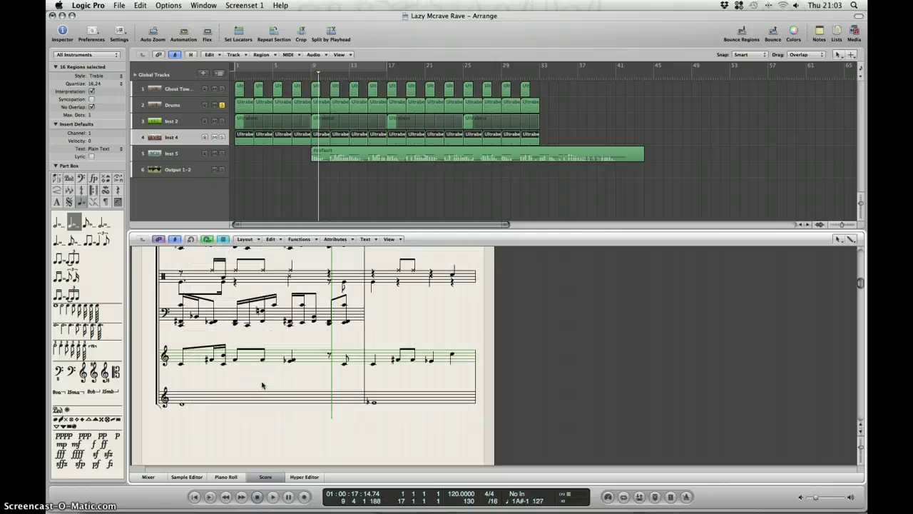
scroll(214, 360, up, 2)
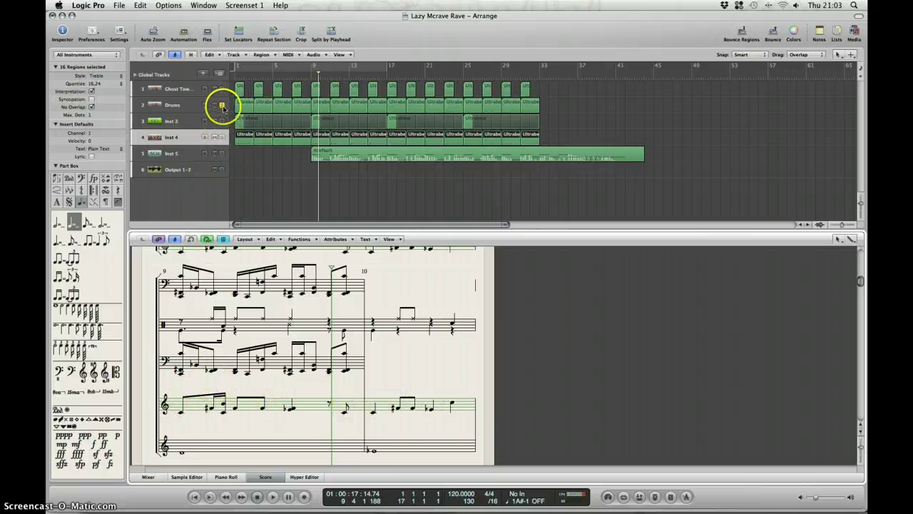
click(220, 134)
key(space)
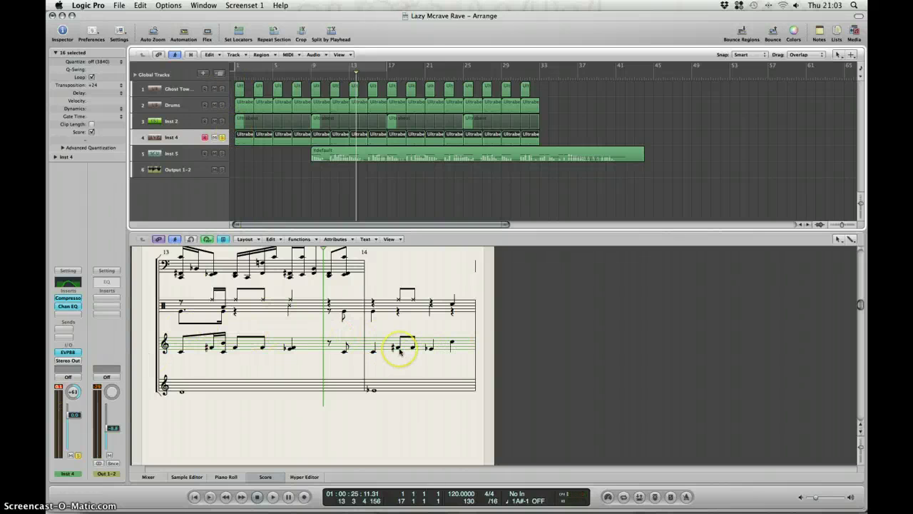
- Unsolo the Inst 4 track and bring up the key signature symbols in the part box with the Inst 1 staff selected
scroll(400, 351, up, 3)
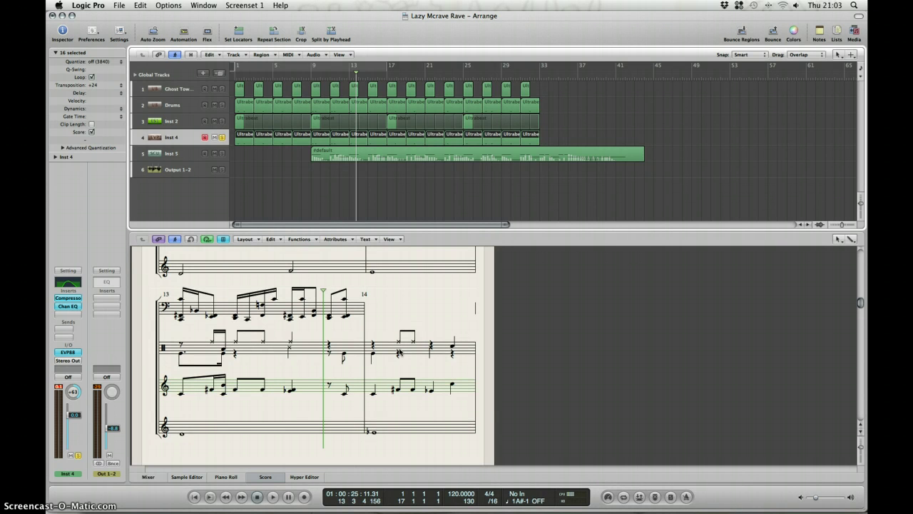
scroll(398, 352, up, 1)
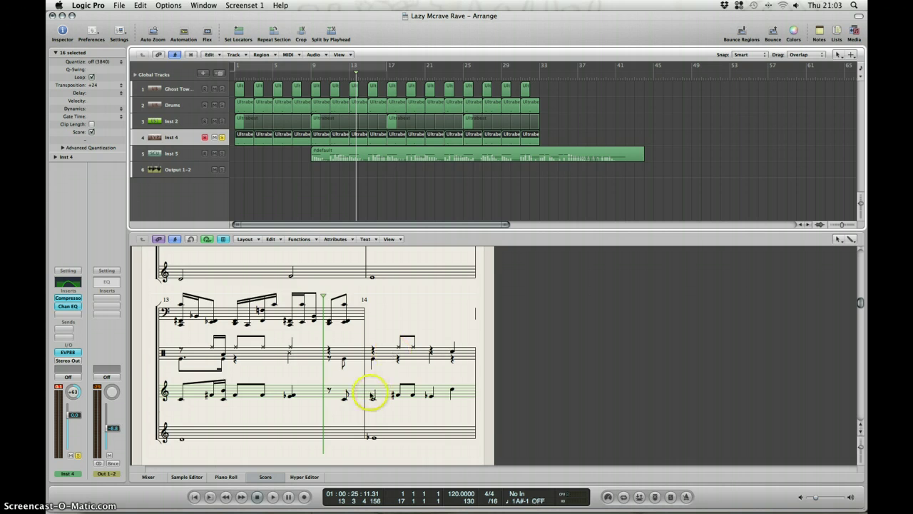
scroll(371, 395, up, 6)
scroll(371, 394, up, 5)
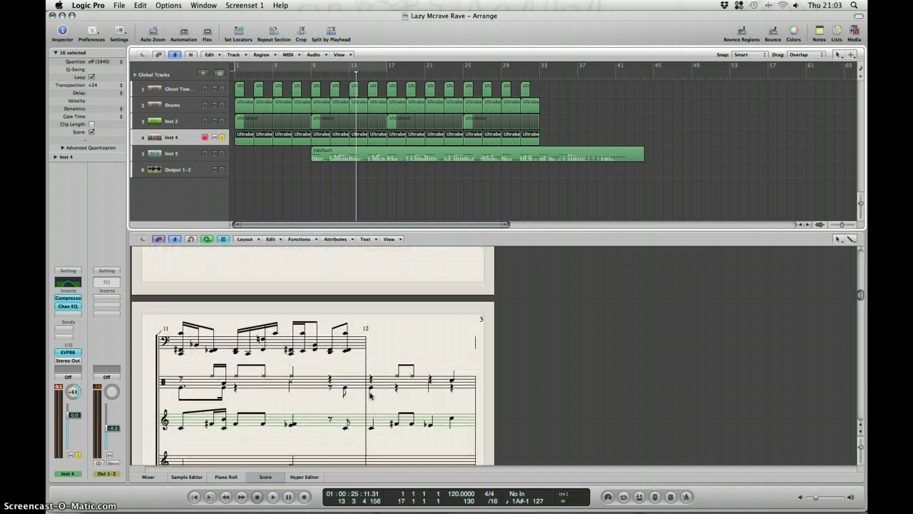
scroll(370, 395, up, 15)
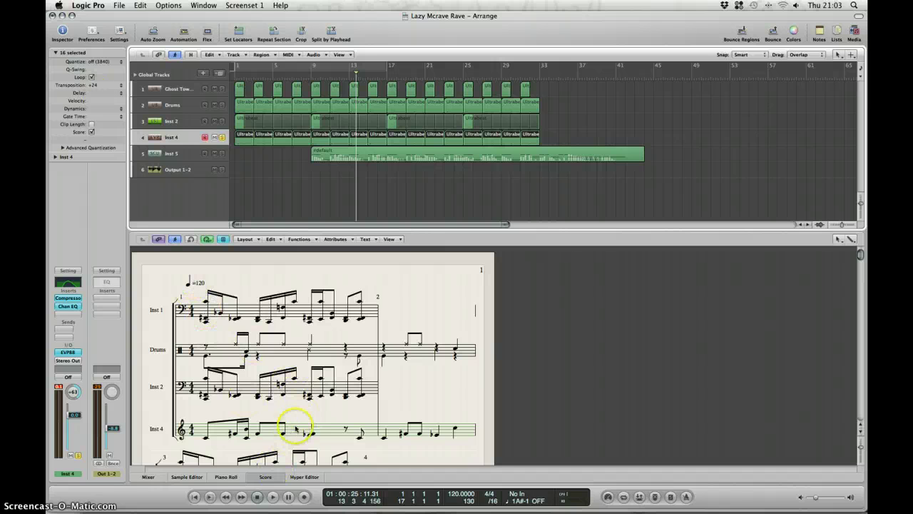
click(239, 303)
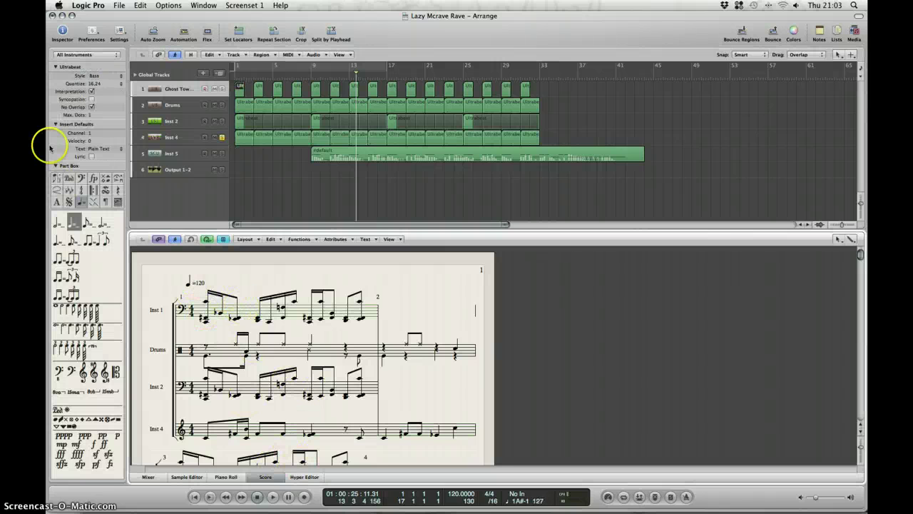
click(69, 190)
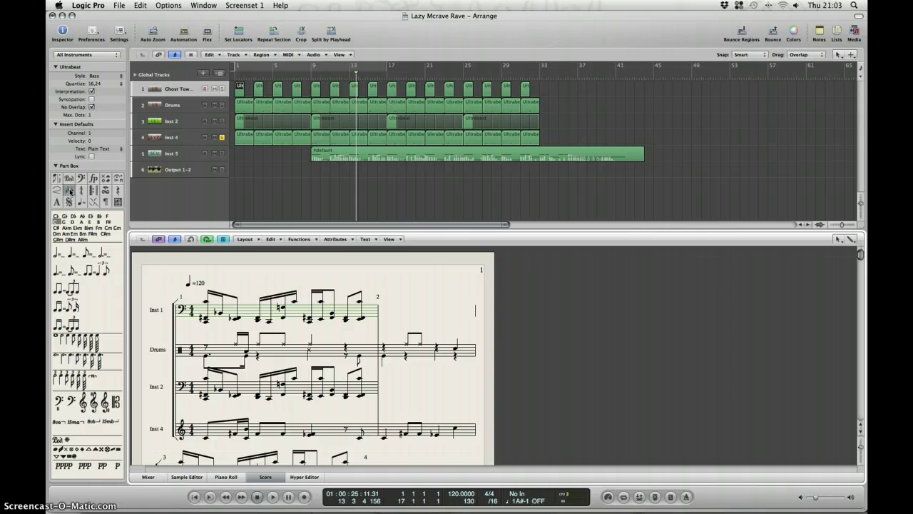
click(222, 137)
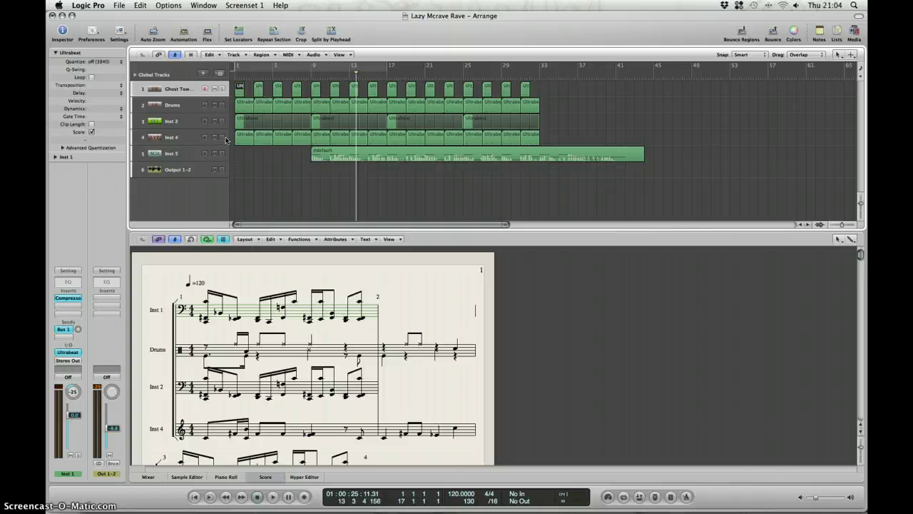
click(275, 309)
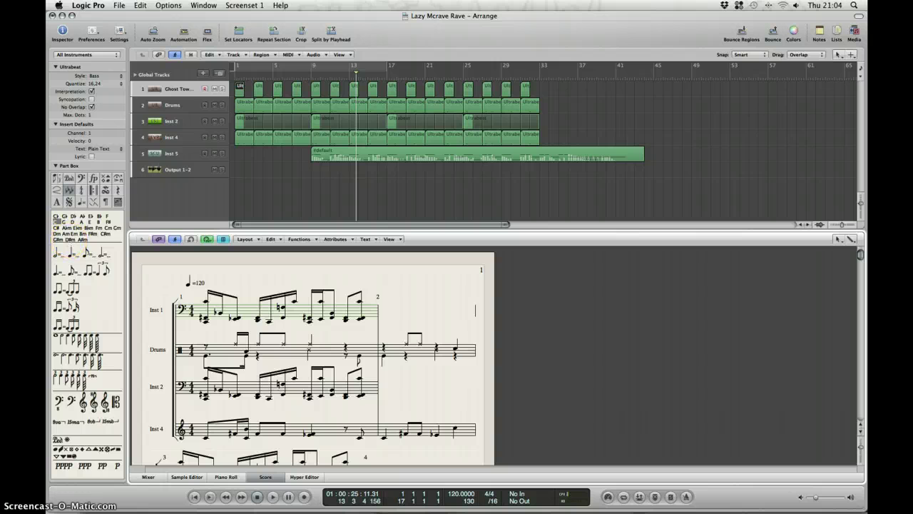
click(70, 191)
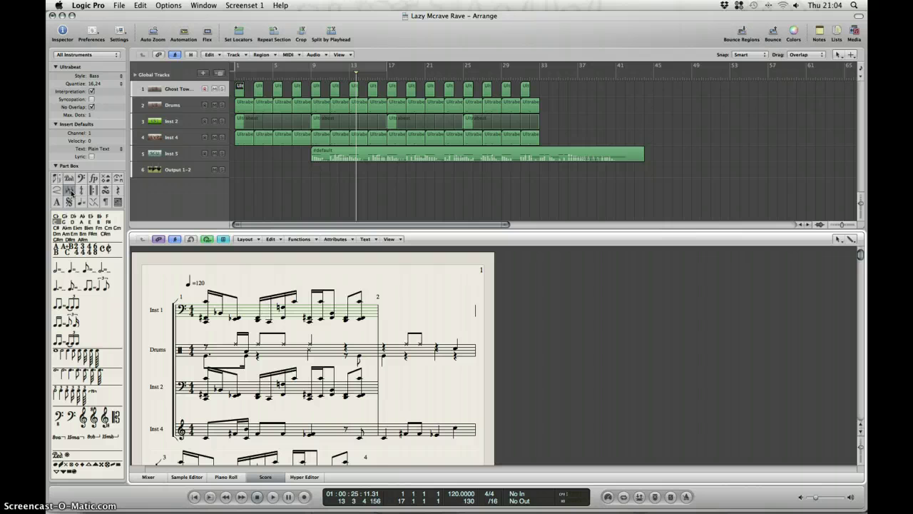
- Audition two notes in bar 1 of the Inst 1 staff and set that first region's score style to #Drums
click(207, 319)
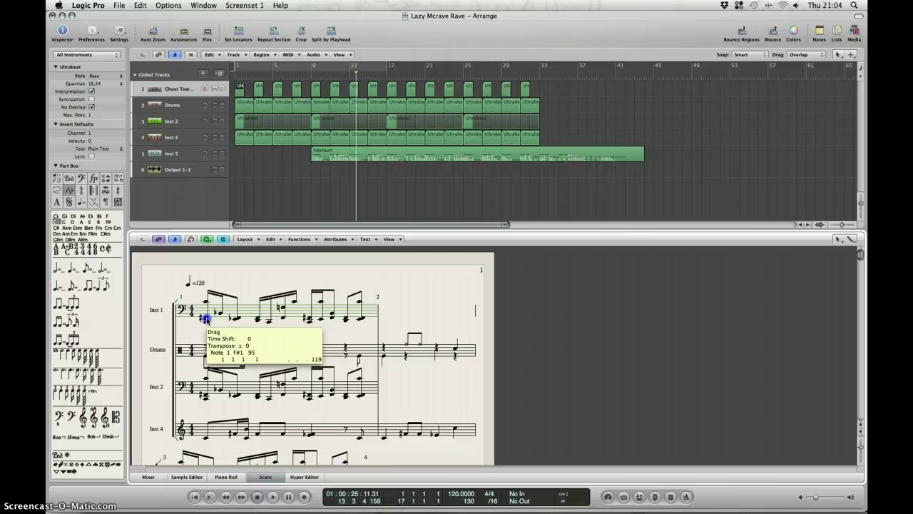
click(282, 308)
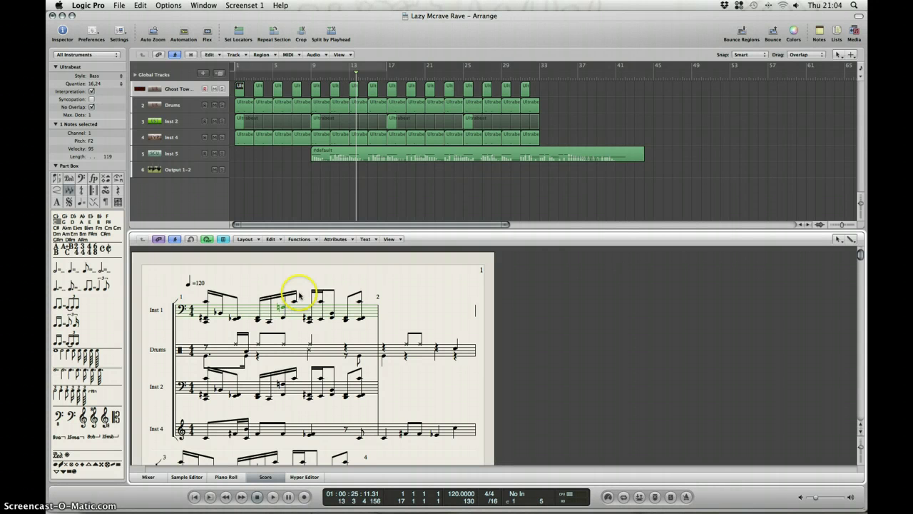
click(222, 92)
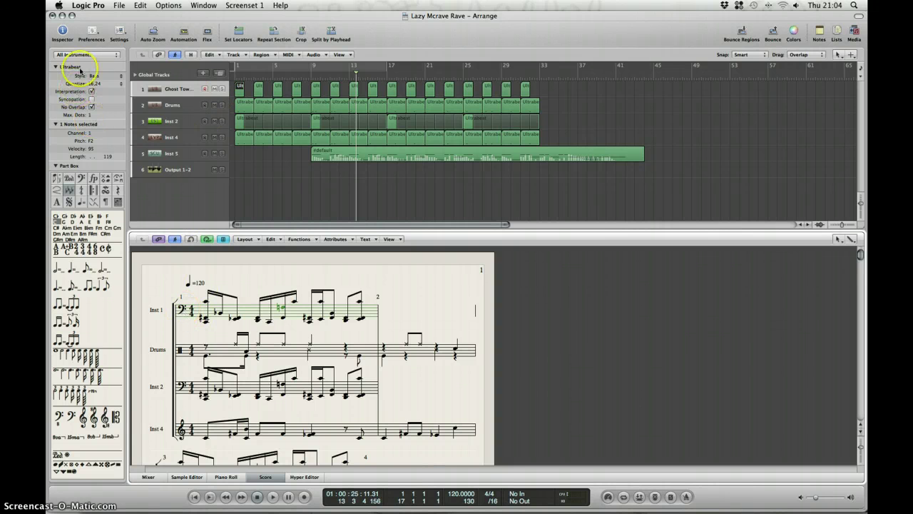
click(122, 78)
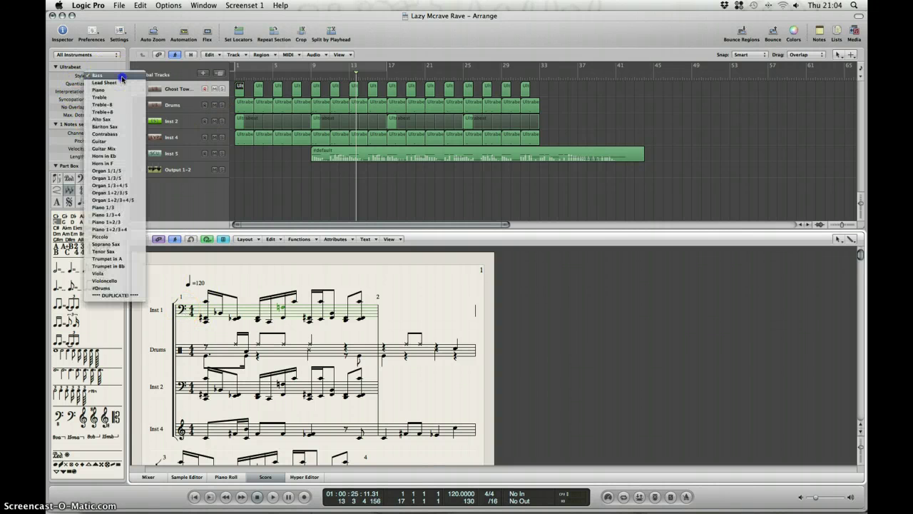
drag(122, 77, 135, 290)
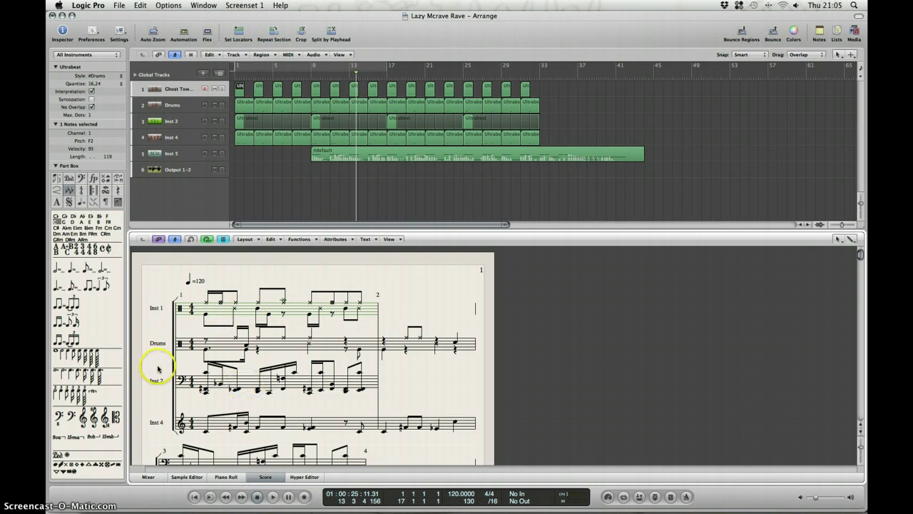
- Audition notes in bar 1 of the Inst 2 and Inst 4 staves to work out the key
drag(204, 389, 205, 389)
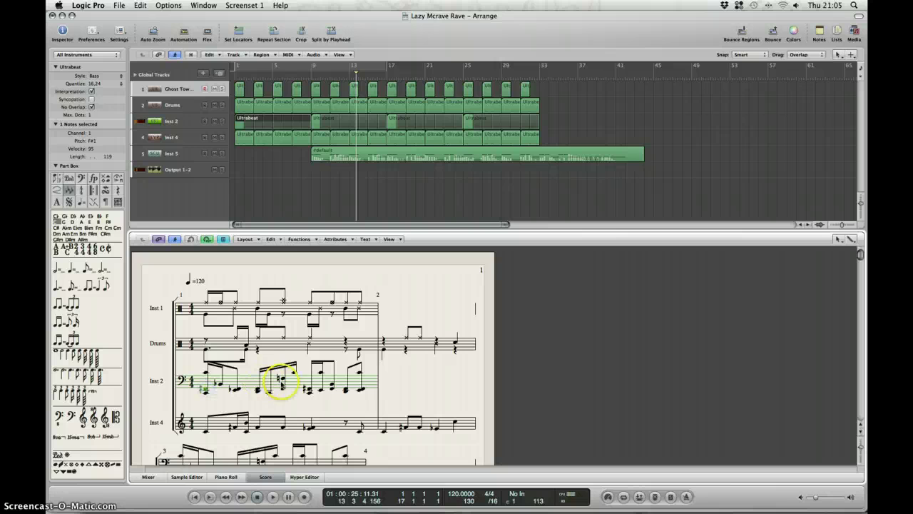
drag(281, 378, 310, 389)
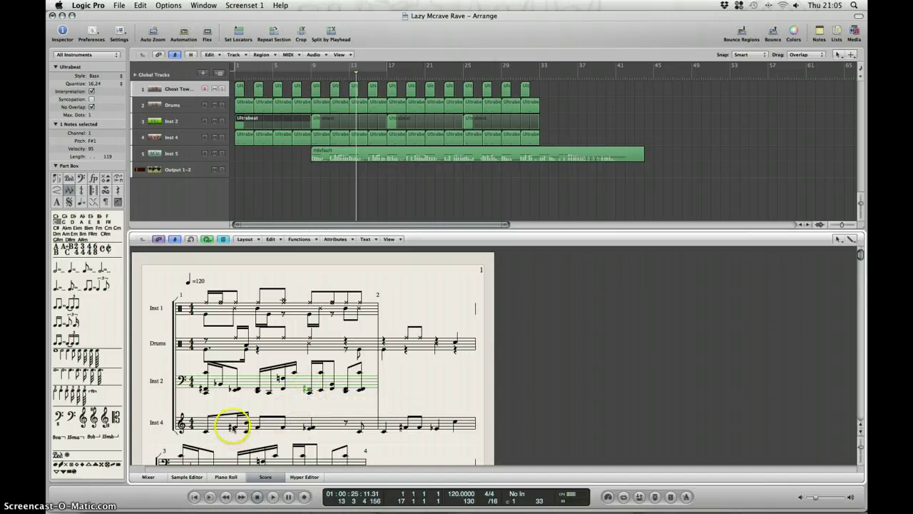
drag(236, 427, 236, 429)
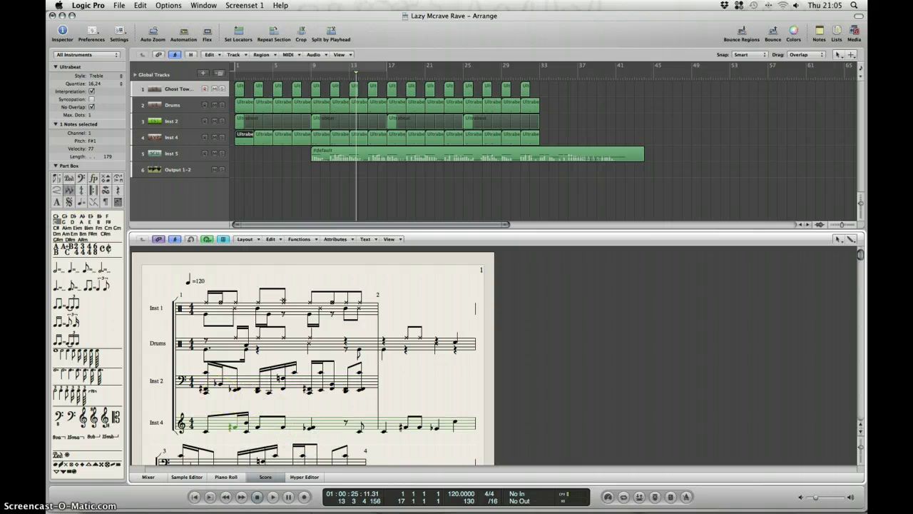
- Try an E minor key signature at bar 1, compare the staves, and remove it again
click(64, 221)
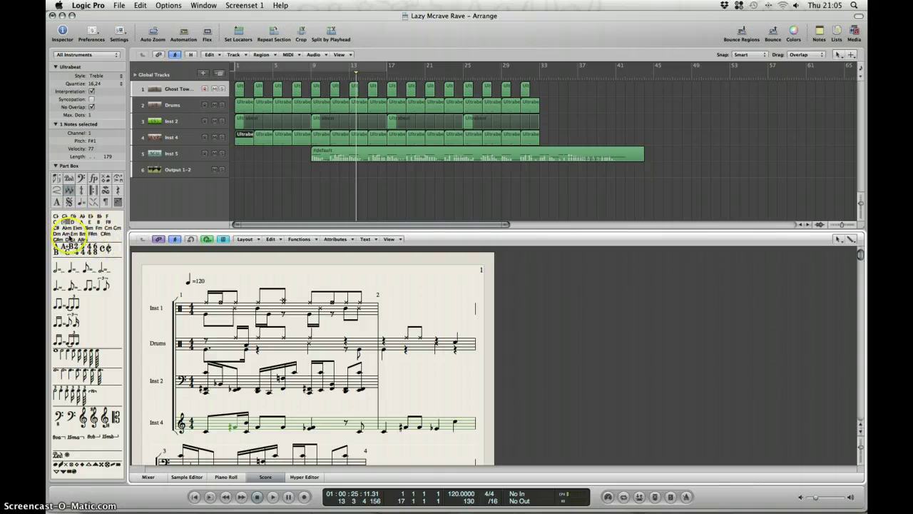
click(74, 235)
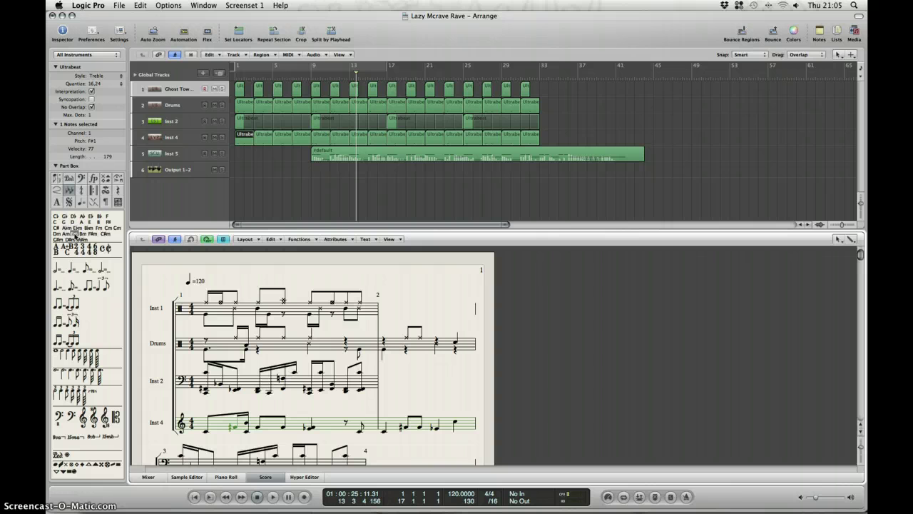
drag(134, 259, 192, 314)
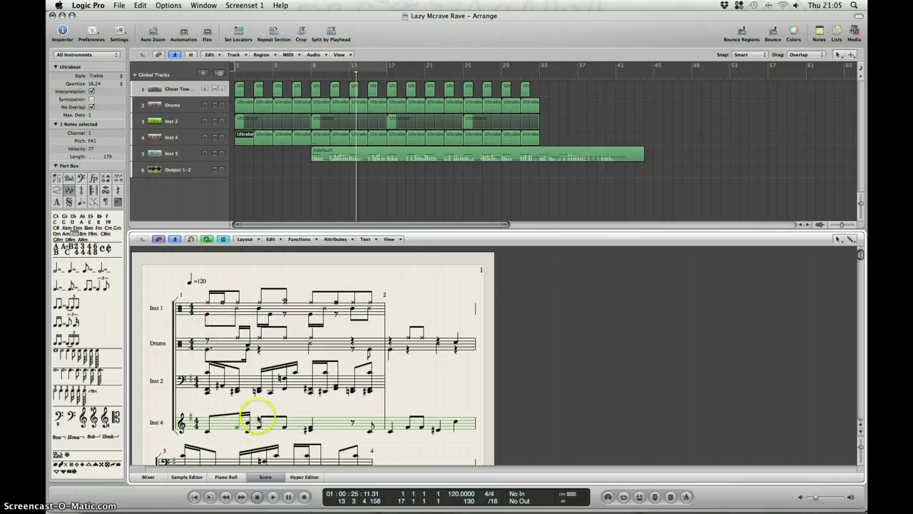
scroll(342, 389, down, 3)
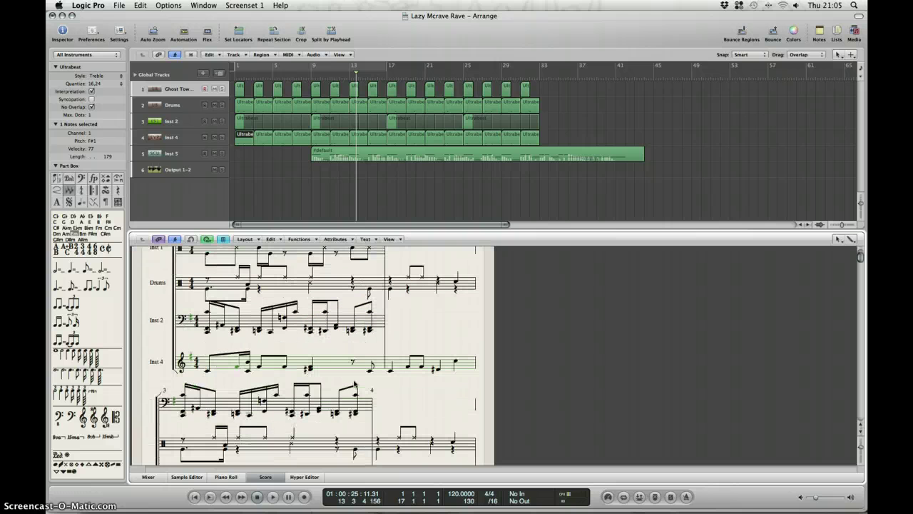
scroll(353, 385, up, 3)
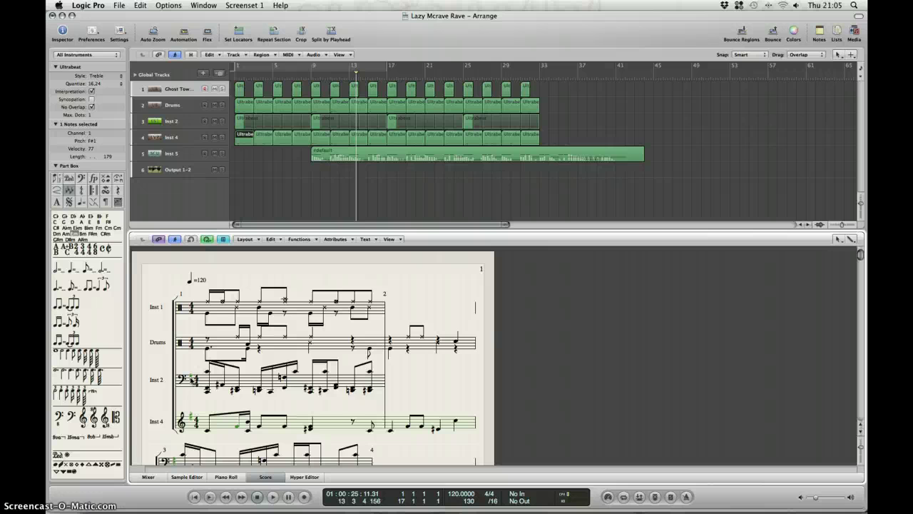
click(191, 379)
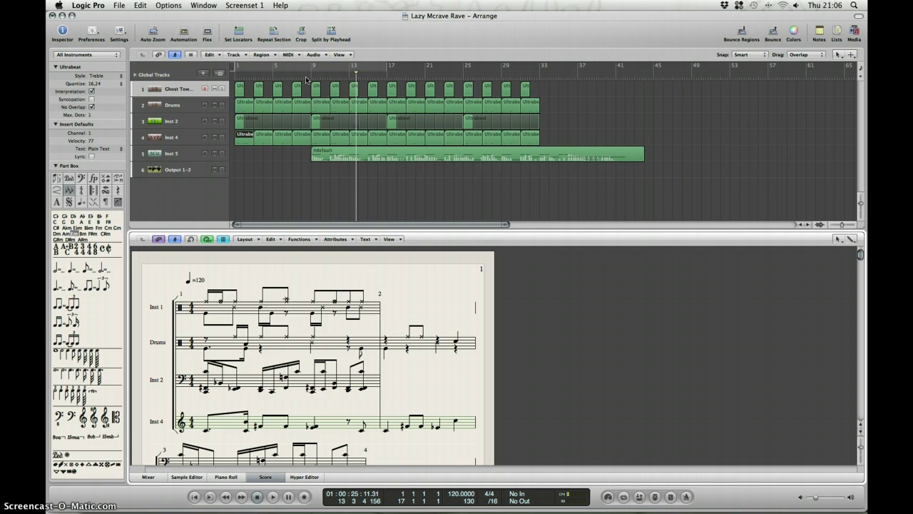
- Play the arrangement from the beginning through bar 7 and look over the notation to judge the key
key(Return)
key(space)
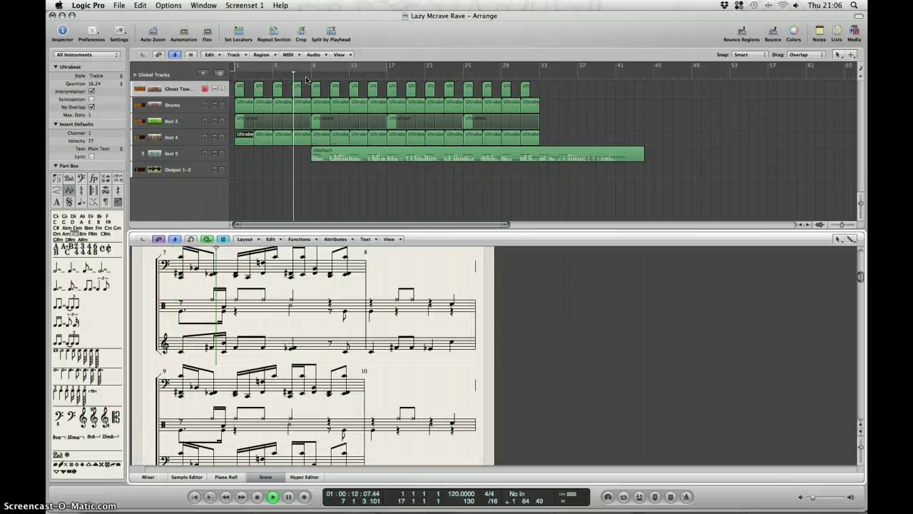
key(space)
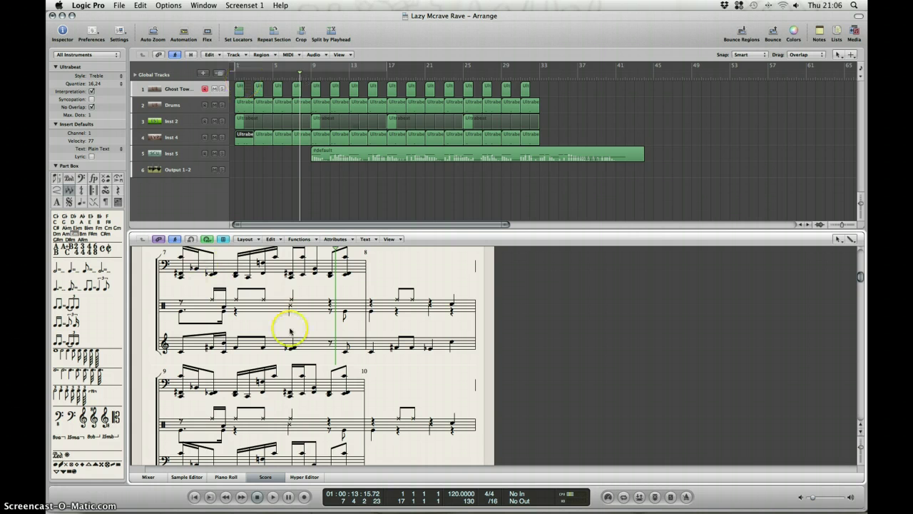
scroll(290, 332, down, 3)
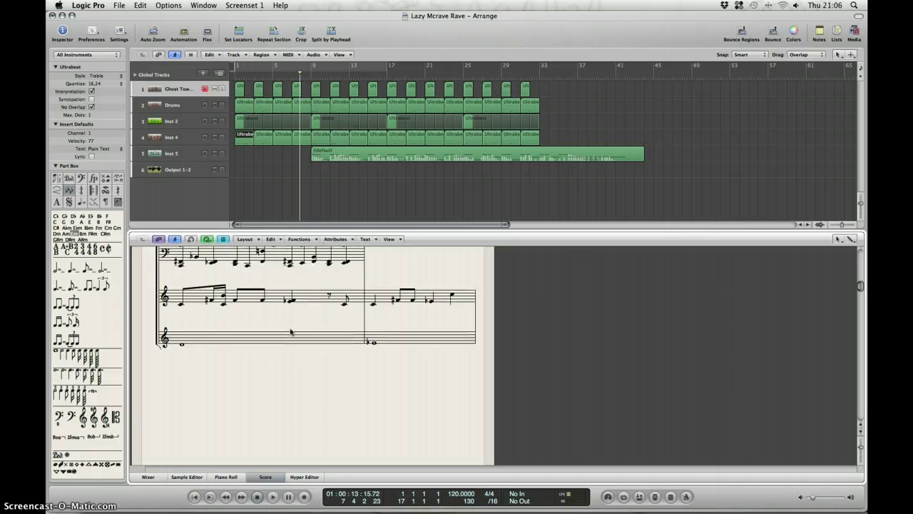
scroll(291, 332, up, 3)
scroll(290, 331, up, 8)
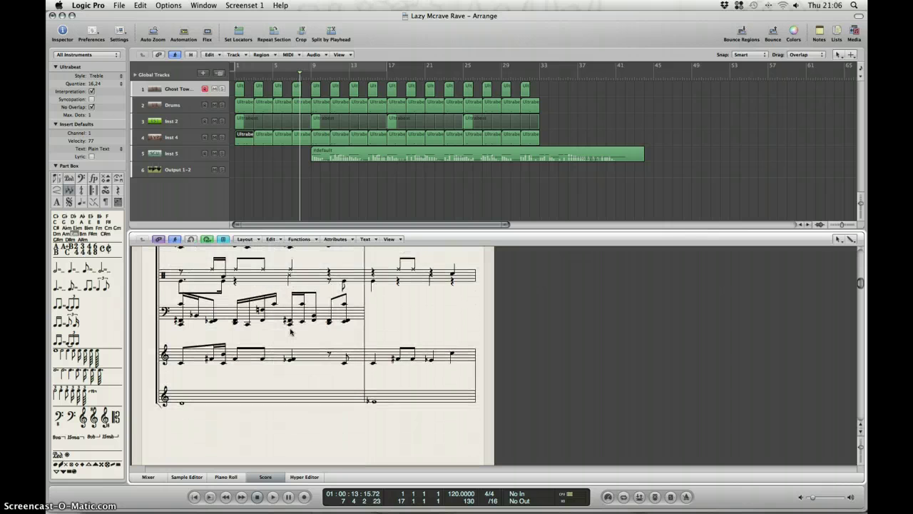
scroll(290, 332, up, 3)
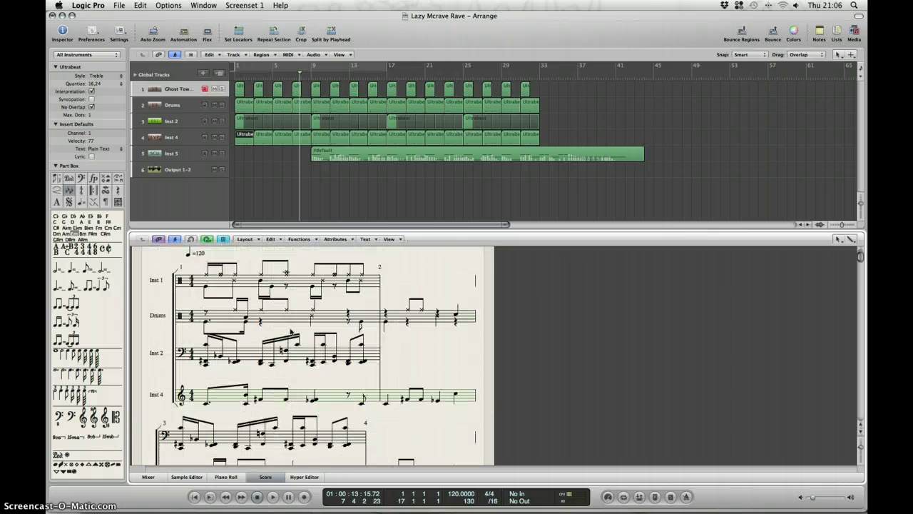
scroll(291, 332, down, 1)
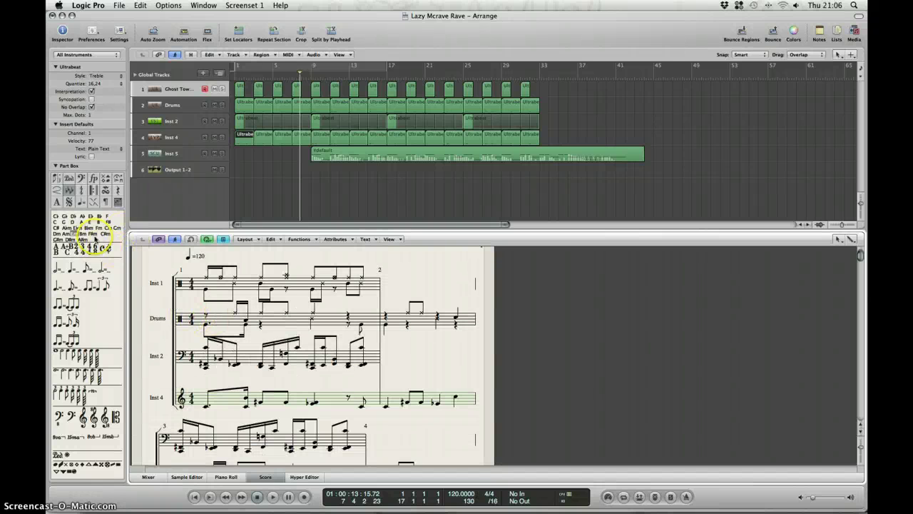
- Try an E major key signature at bar 1 and delete it
click(90, 219)
mouse_move(91, 222)
mouse_down()
mouse_move(219, 314)
mouse_move(191, 286)
mouse_up()
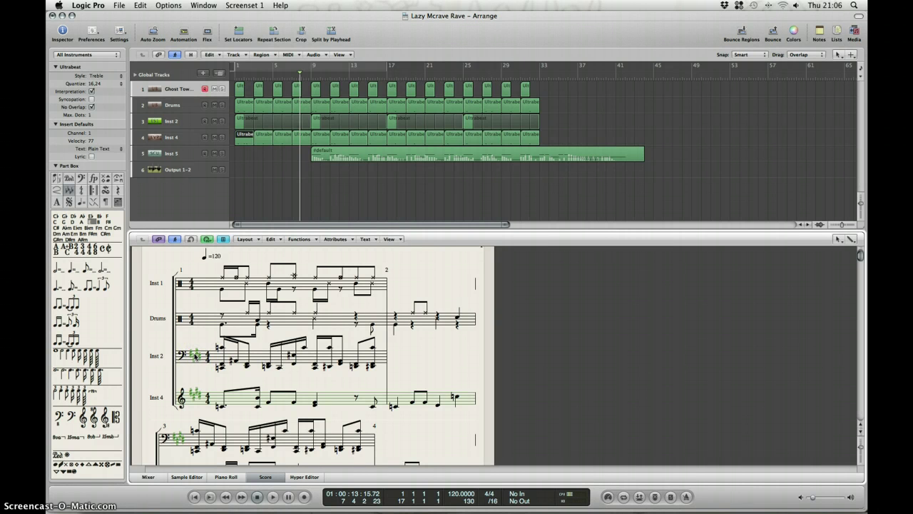
key(Delete)
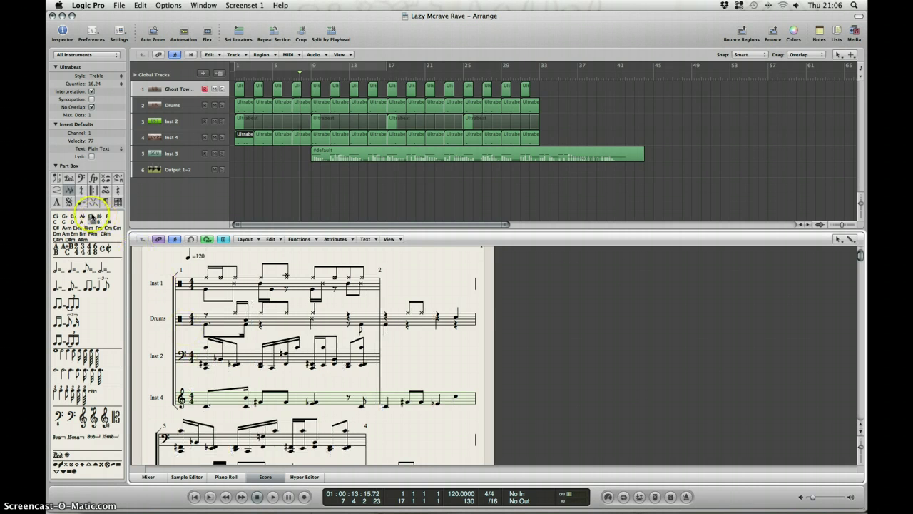
- Try a D major key signature at the start of the Inst 2 staff and check the accidentals
click(72, 222)
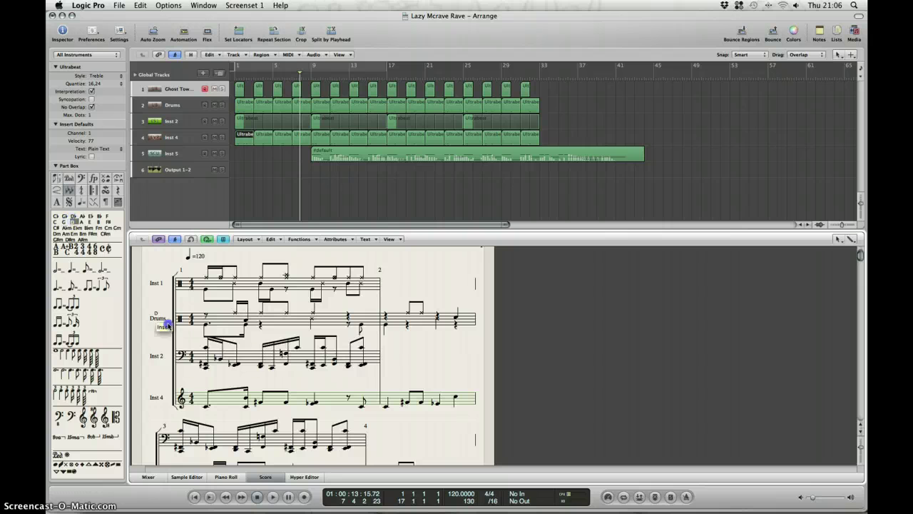
drag(165, 324, 193, 360)
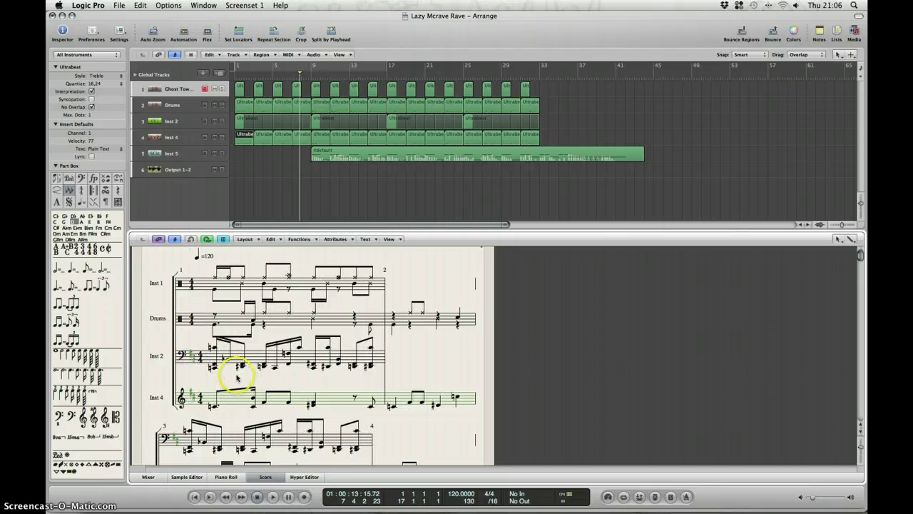
scroll(245, 365, down, 2)
scroll(244, 365, up, 2)
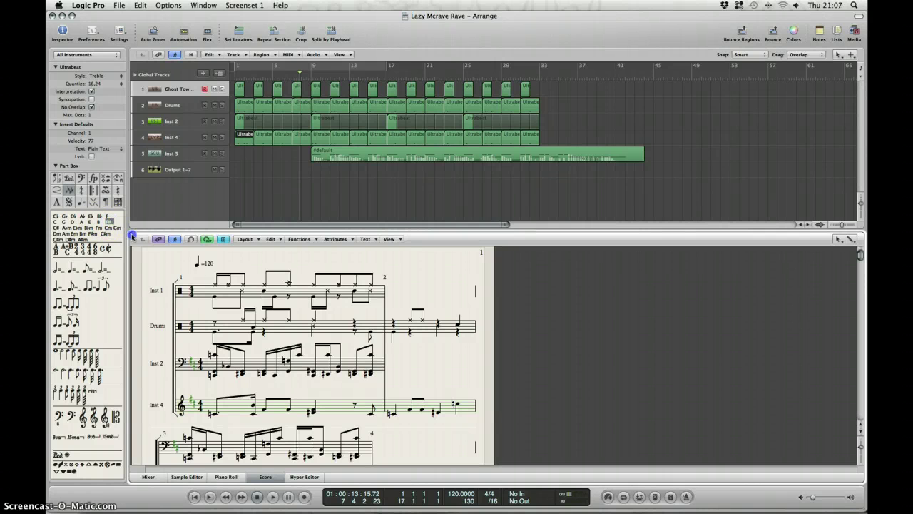
- Try an F# major key signature in place of D major, check the following bars, and delete it
mouse_move(132, 236)
mouse_down()
mouse_move(204, 295)
mouse_move(192, 369)
mouse_up()
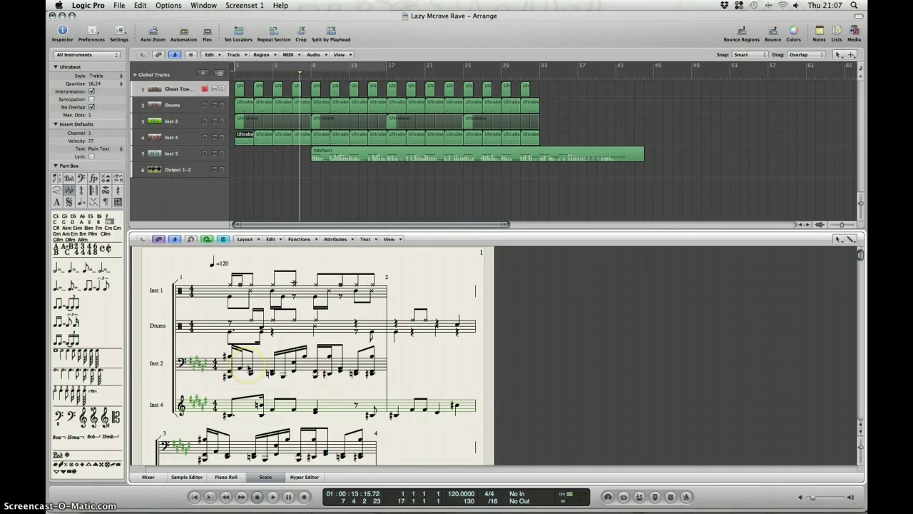
scroll(248, 368, down, 6)
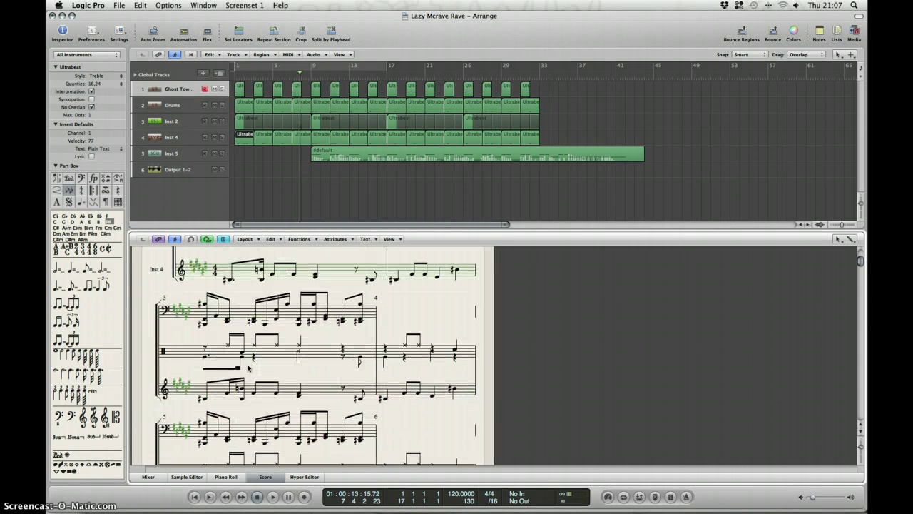
scroll(248, 367, up, 6)
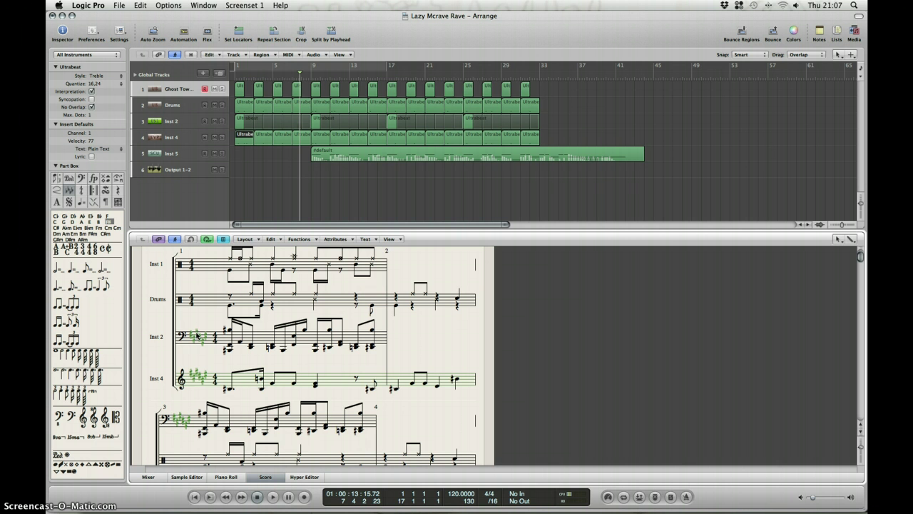
key(Delete)
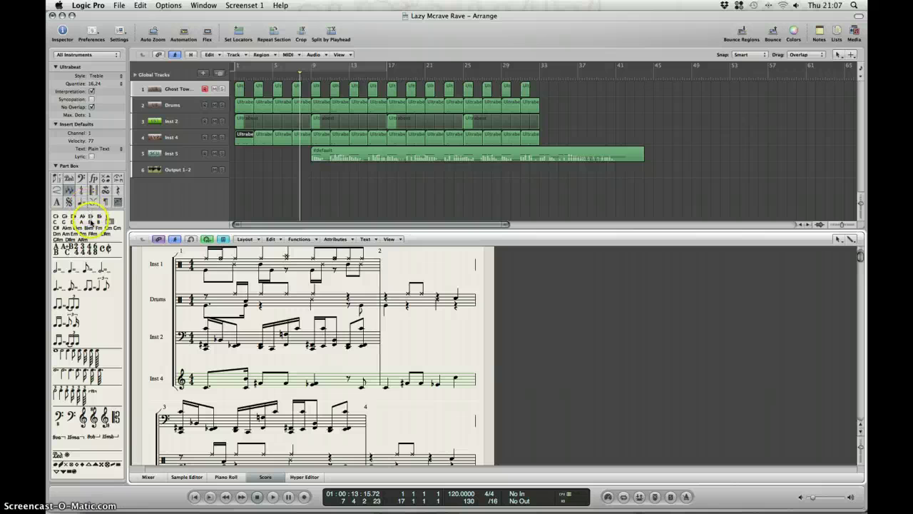
- Insert an E major key signature at bar 1 of the Inst 2 staff and check it across the score
click(92, 222)
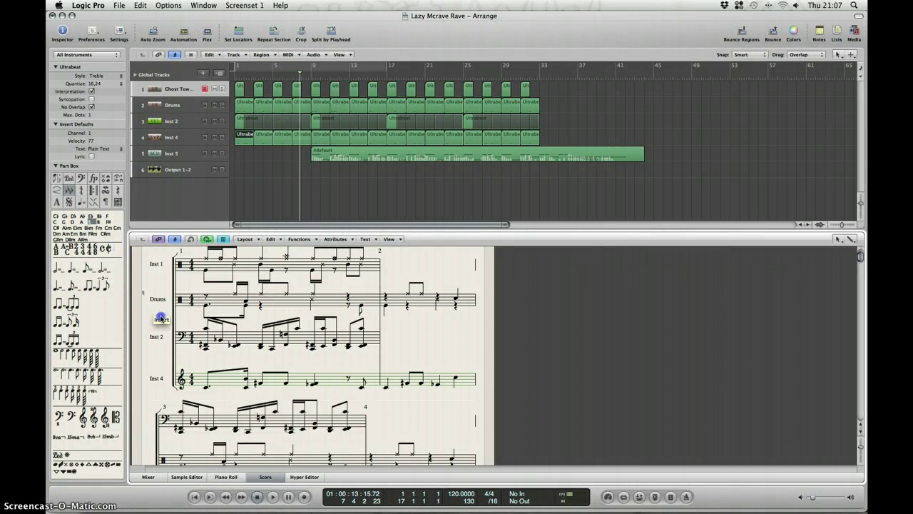
mouse_move(161, 319)
mouse_down()
mouse_move(184, 345)
mouse_move(192, 337)
mouse_up()
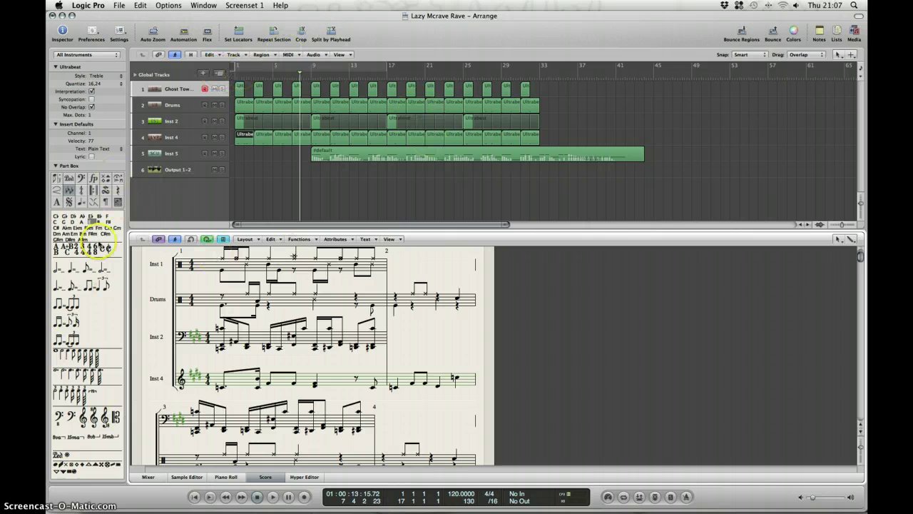
scroll(264, 336, down, 2)
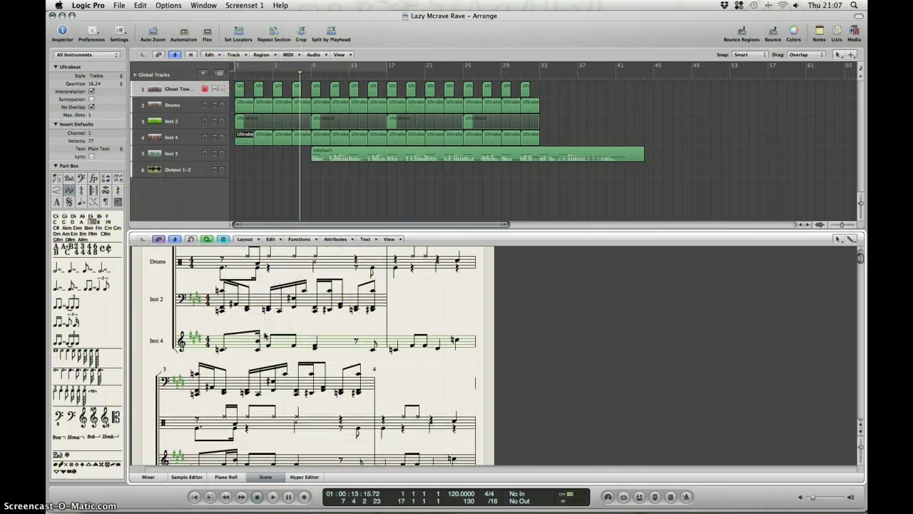
scroll(264, 335, up, 2)
scroll(271, 325, down, 3)
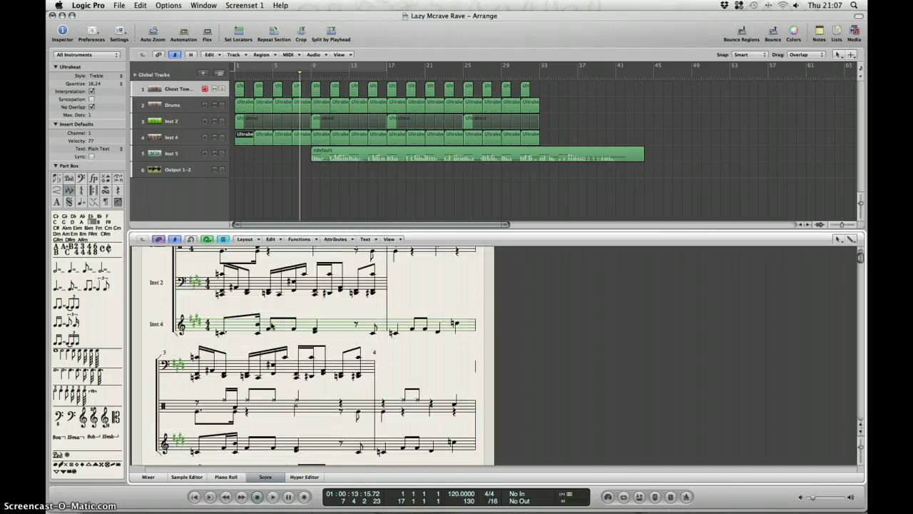
scroll(271, 325, up, 3)
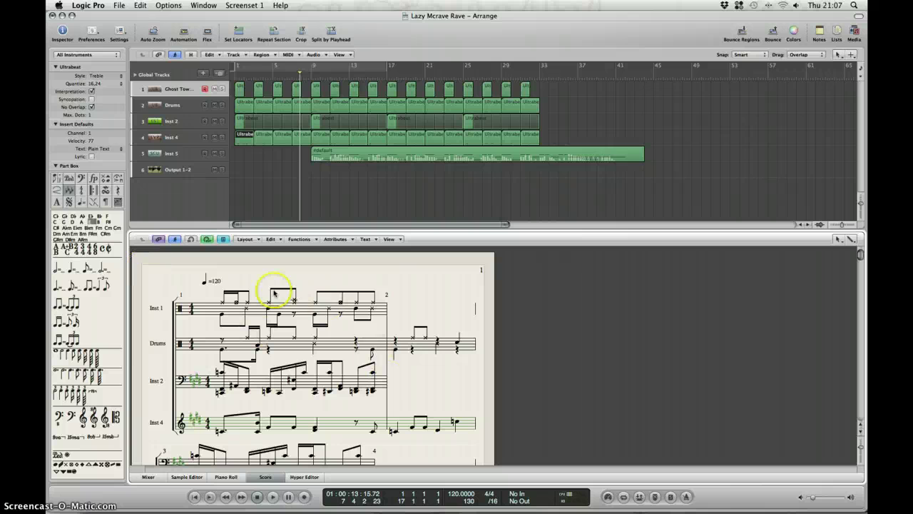
drag(275, 293, 337, 328)
right_click(337, 328)
click(465, 368)
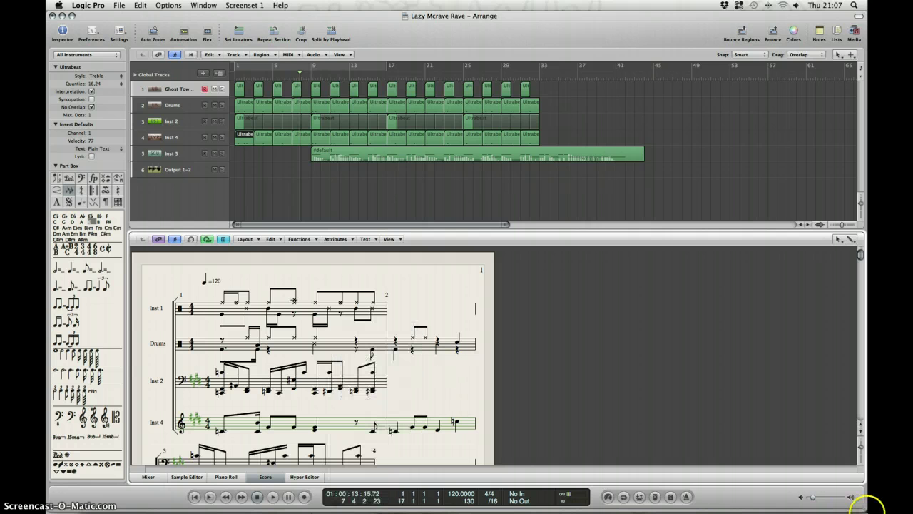
click(719, 495)
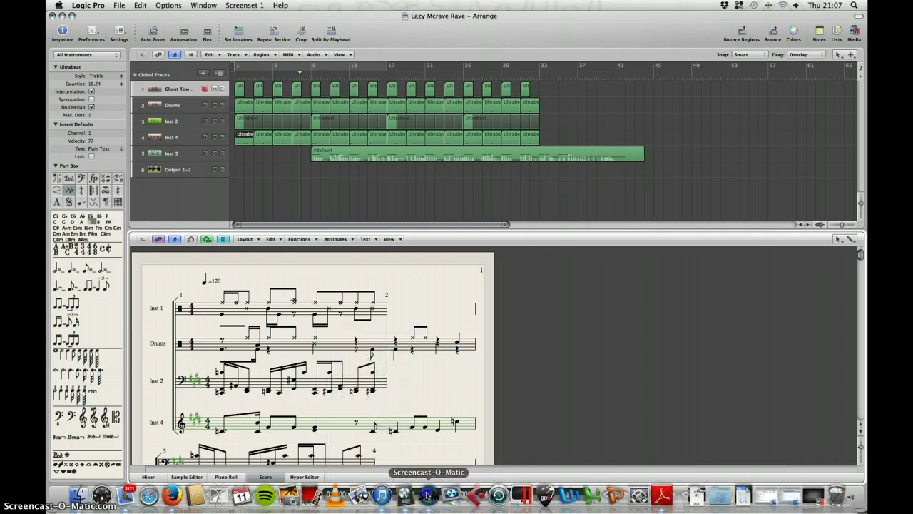